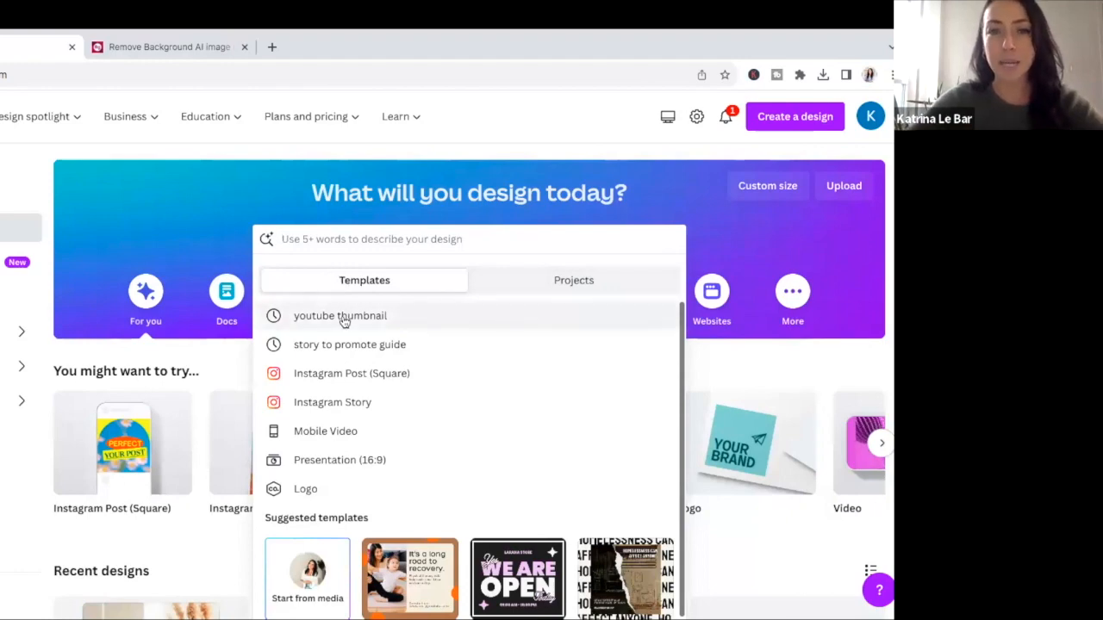
- Browse YouTube thumbnail templates and start a design from the purple "This video got 1M views in 2 weeks!" template
{"action": "left_click", "coordinate": [343, 317]}
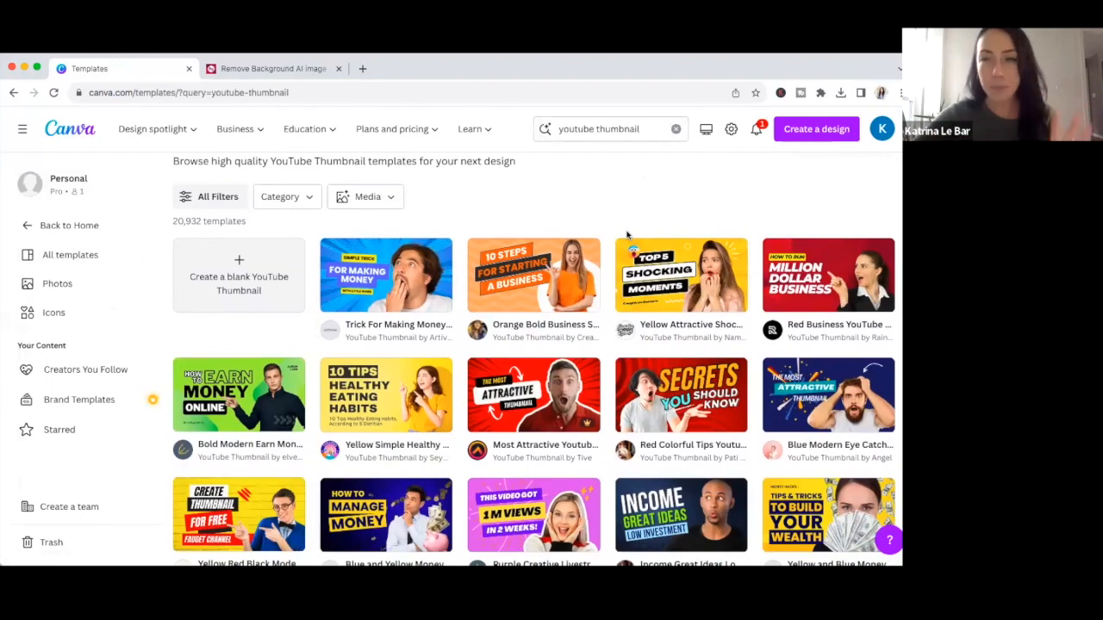
{"action": "scroll", "coordinate": [626, 233], "scroll_direction": "down", "scroll_amount": 5}
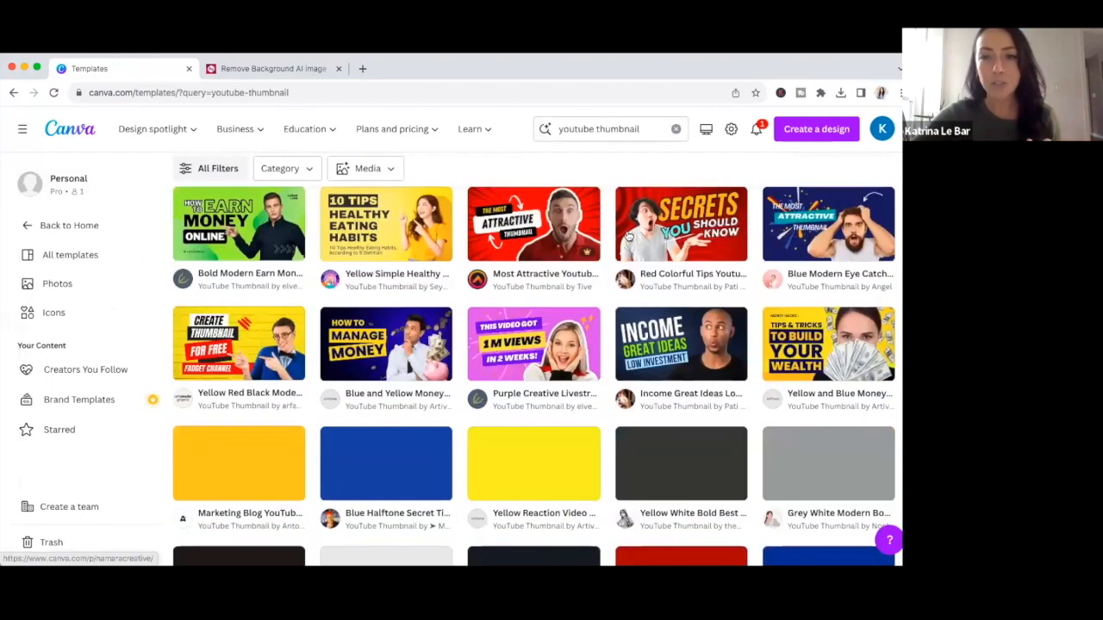
{"action": "scroll", "coordinate": [628, 234], "scroll_direction": "down", "scroll_amount": 4}
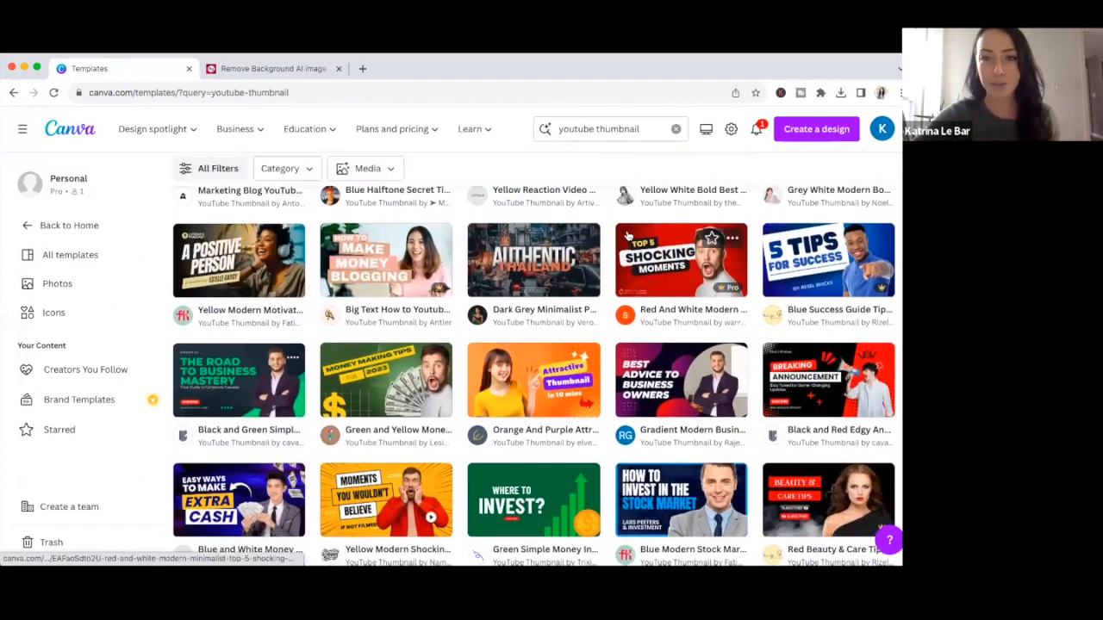
{"action": "scroll", "coordinate": [626, 233], "scroll_direction": "down", "scroll_amount": 1}
{"action": "scroll", "coordinate": [603, 267], "scroll_direction": "up", "scroll_amount": 6}
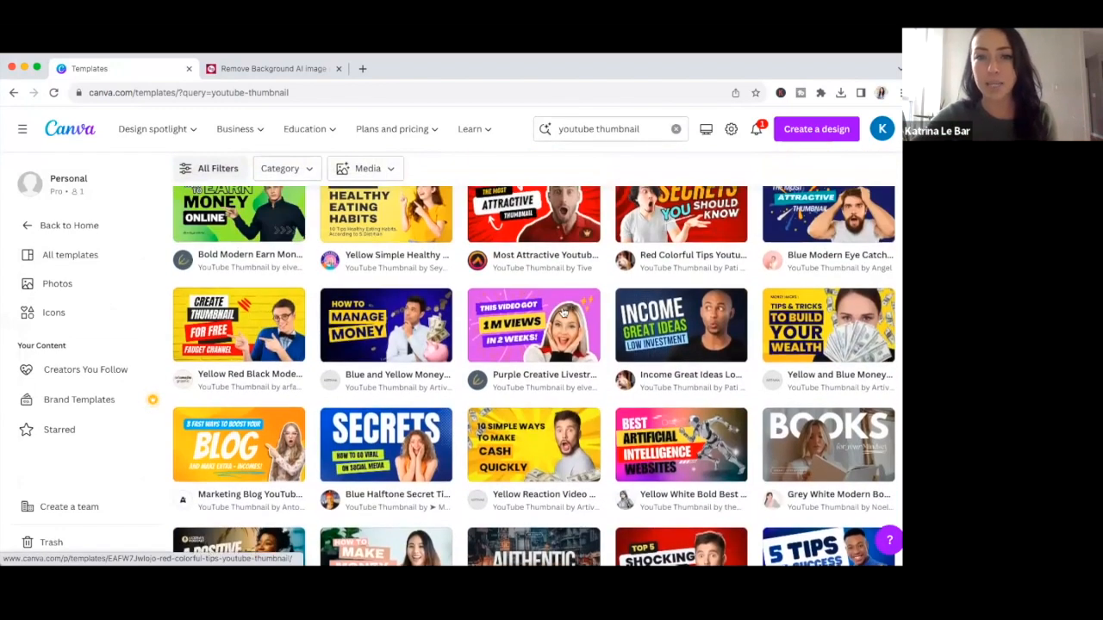
{"action": "left_click", "coordinate": [564, 312]}
{"action": "left_click", "coordinate": [692, 266]}
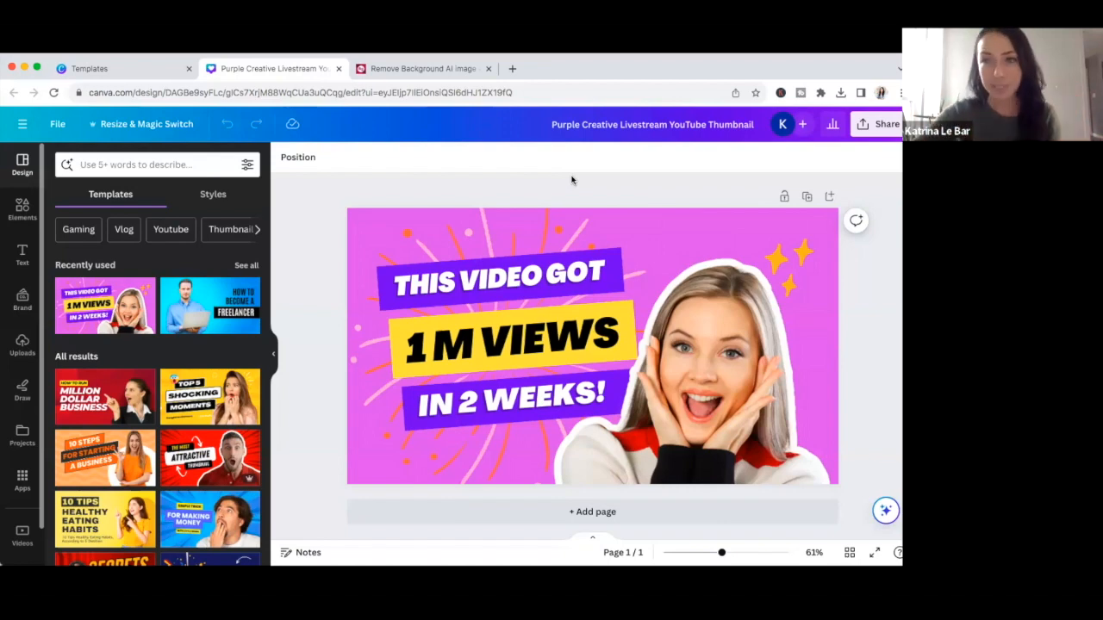
- Replace the template's photo of the surprised woman with the uploaded white-jacket portrait, enlarged beside the text
{"action": "left_click", "coordinate": [683, 355]}
{"action": "key", "text": "Delete"}
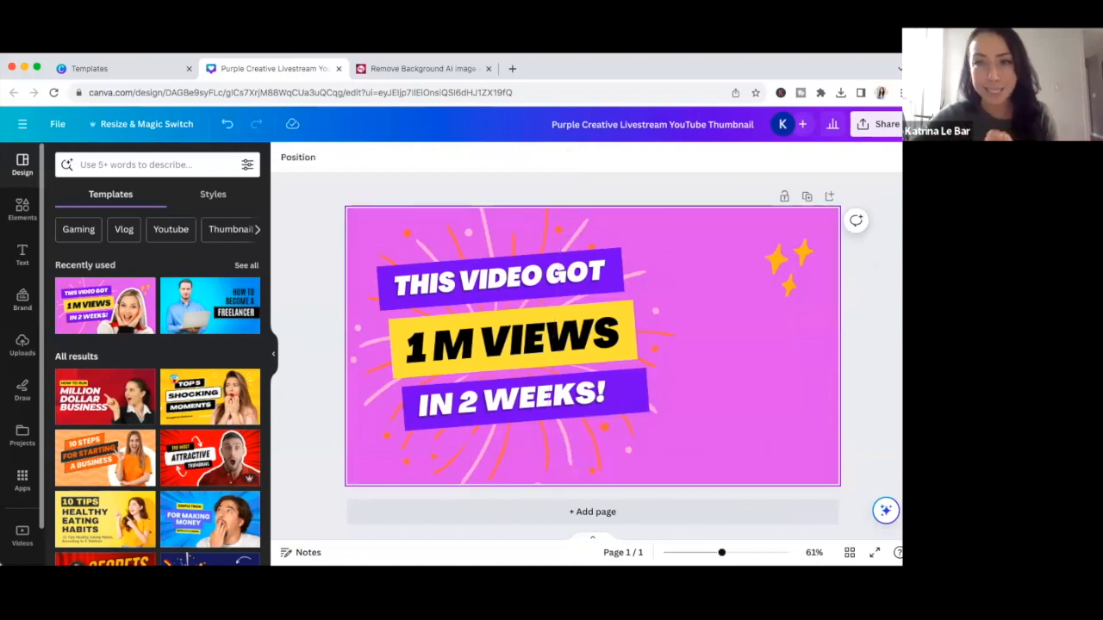
{"action": "left_click", "coordinate": [26, 344]}
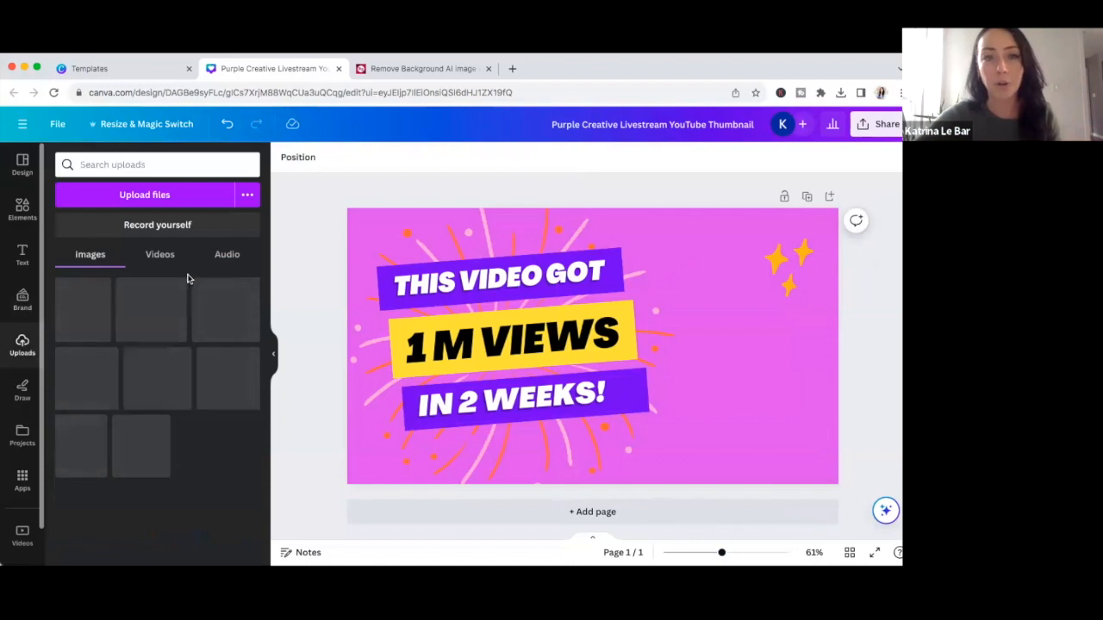
{"action": "left_click", "coordinate": [91, 325]}
{"action": "left_click_drag", "start_coordinate": [653, 291], "coordinate": [767, 301]}
{"action": "left_click_drag", "start_coordinate": [630, 463], "coordinate": [624, 543]}
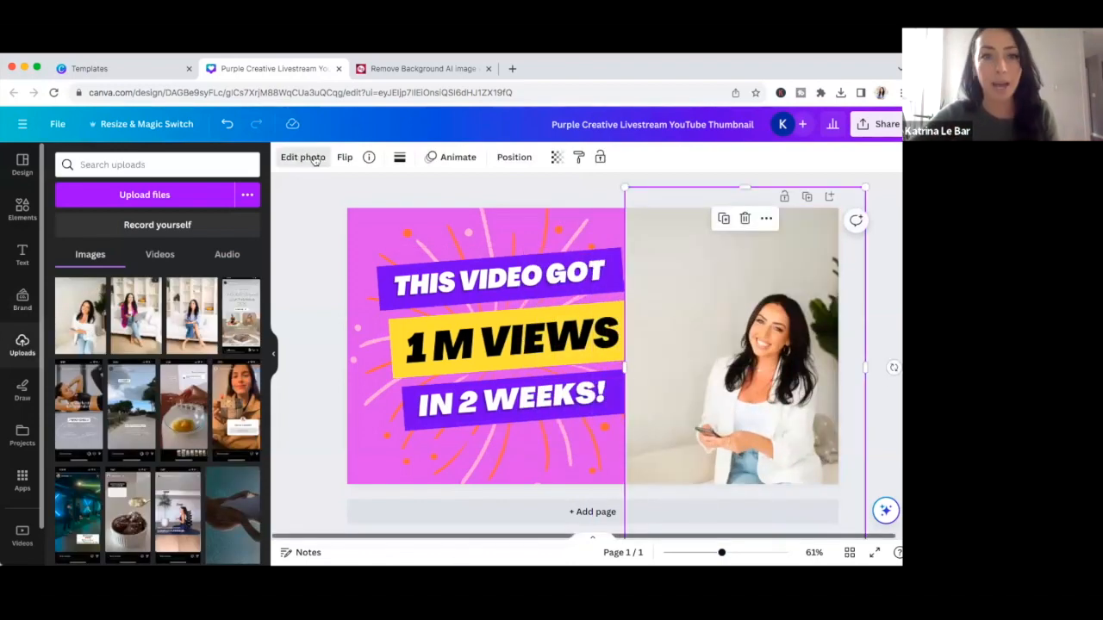
- Remove the background from the white-jacket portrait with BG Remover
{"action": "left_click", "coordinate": [315, 159]}
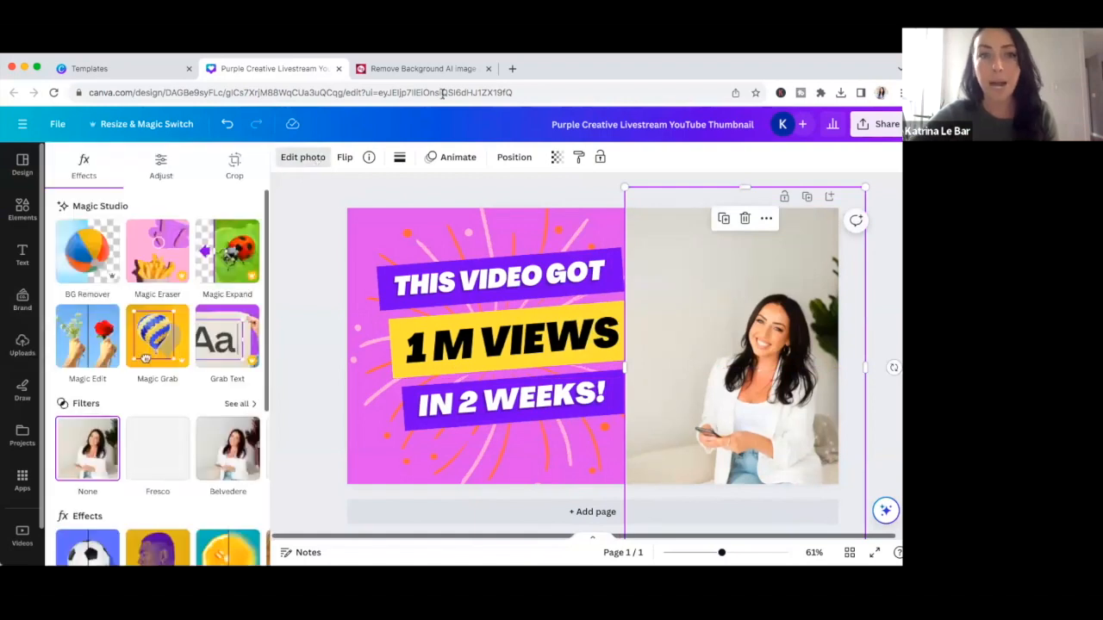
{"action": "left_click", "coordinate": [422, 69]}
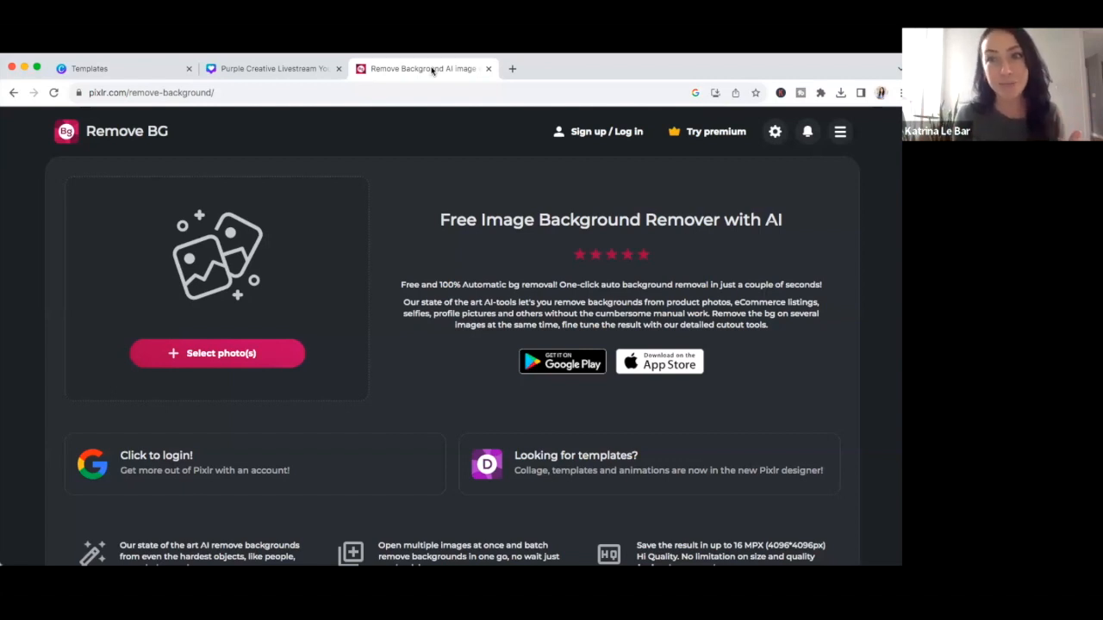
{"action": "left_click", "coordinate": [275, 69]}
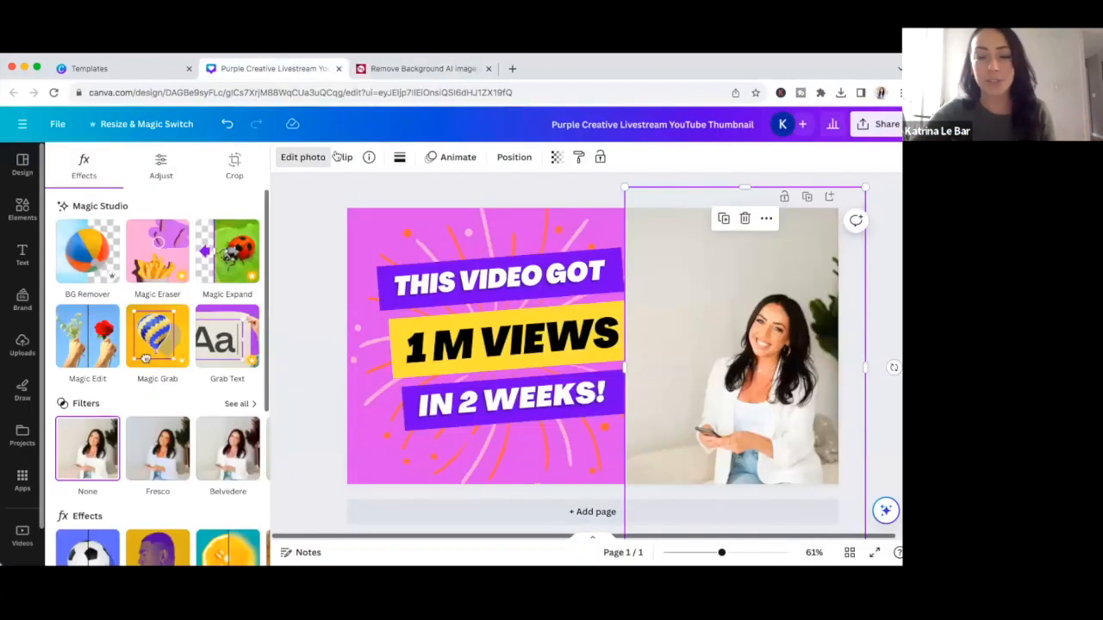
{"action": "left_click", "coordinate": [93, 250]}
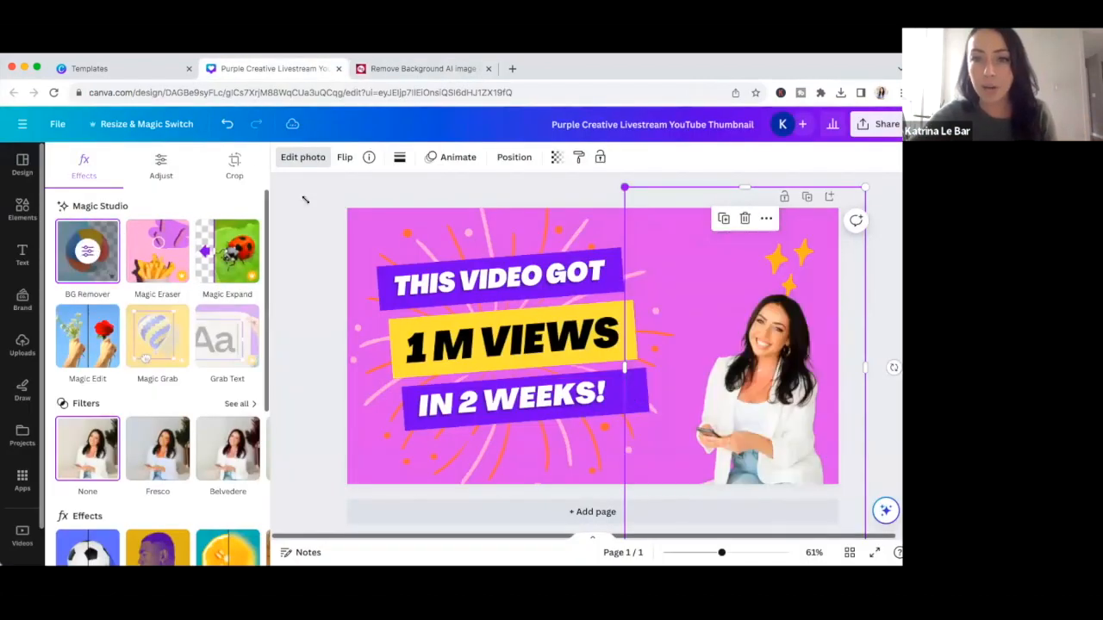
- Enlarge the cutout portrait beside the headline and shift the starburst graphic slightly to the right
{"action": "left_click_drag", "start_coordinate": [440, 198], "coordinate": [405, 190]}
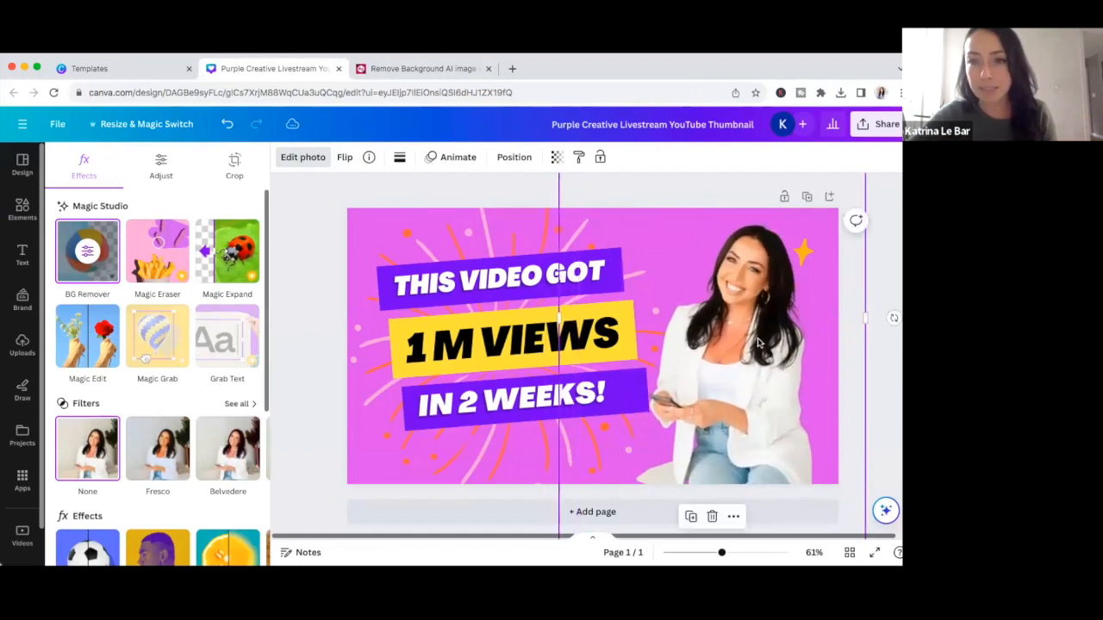
{"action": "key", "text": "ctrl+z"}
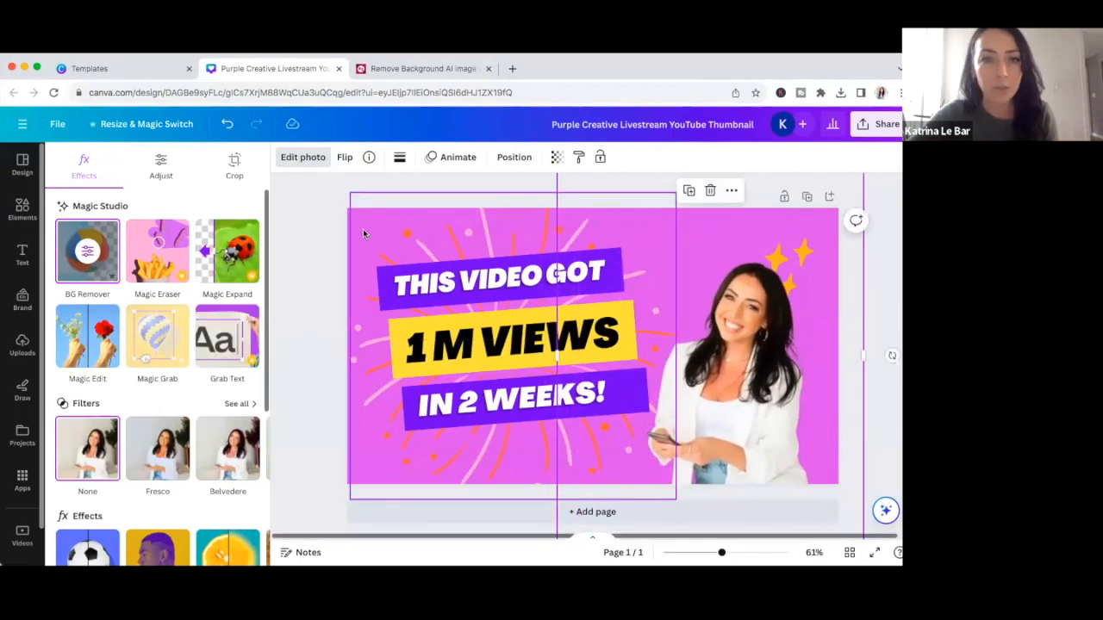
{"action": "left_click_drag", "start_coordinate": [358, 228], "coordinate": [365, 229]}
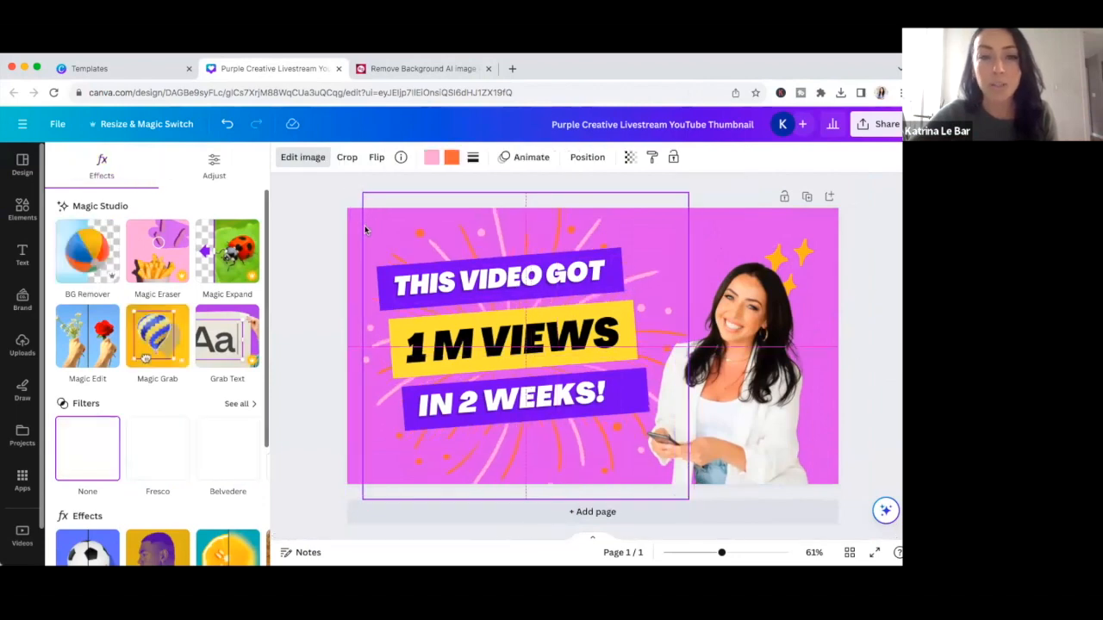
- Recolour the page background with the brand kit's light blue-grey and the starburst graphic with yellow and pink
{"action": "left_click", "coordinate": [354, 220]}
{"action": "left_click", "coordinate": [282, 158]}
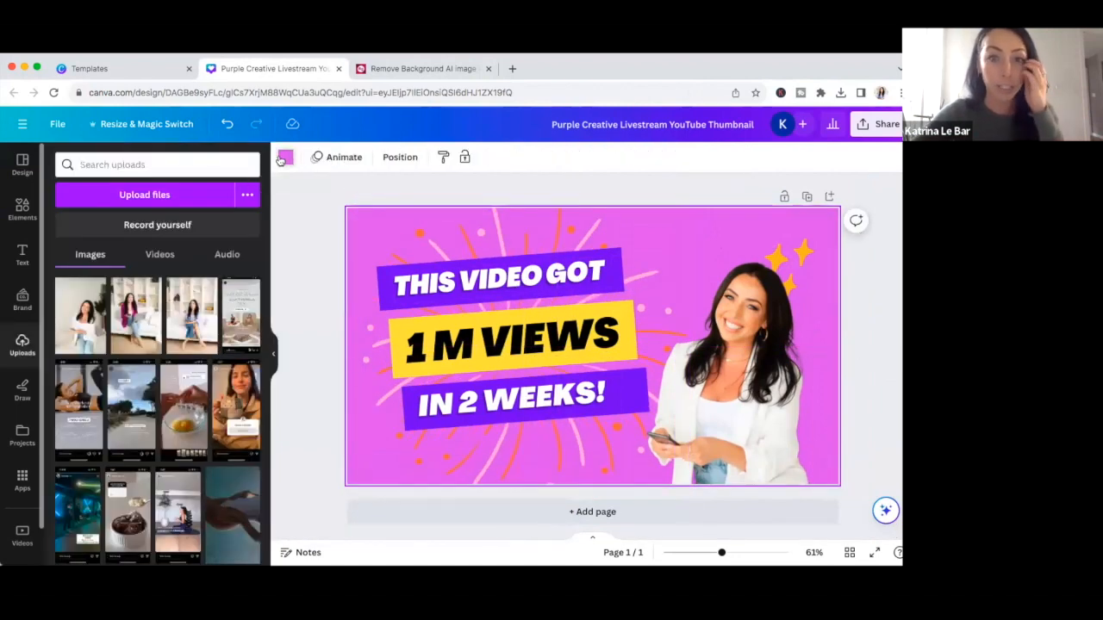
{"action": "left_click", "coordinate": [69, 365]}
{"action": "left_click", "coordinate": [565, 237]}
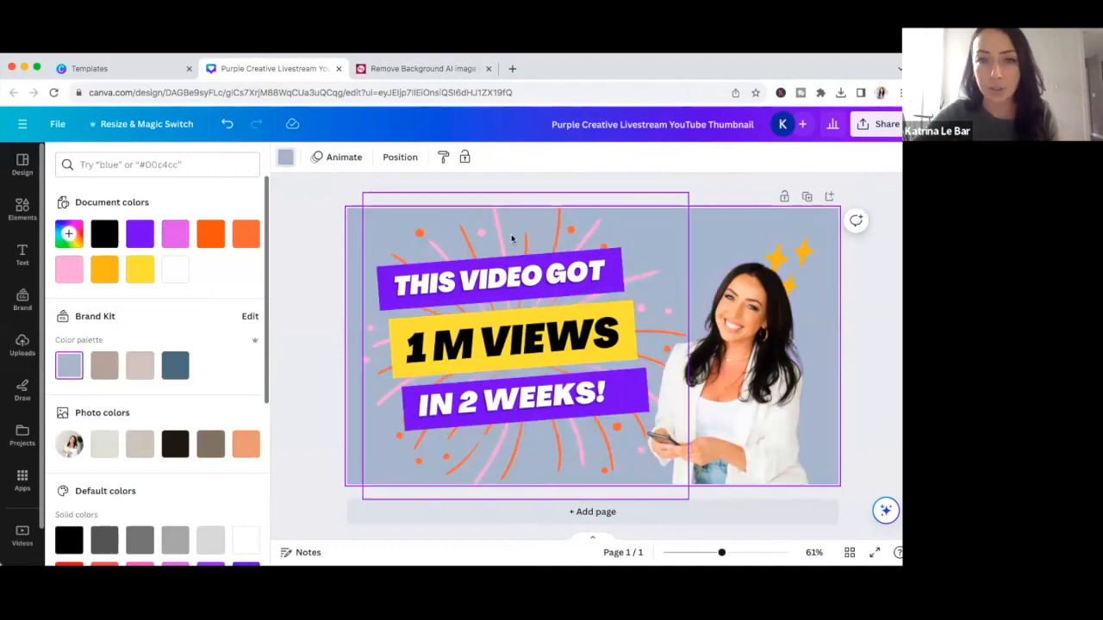
{"action": "left_click", "coordinate": [431, 156]}
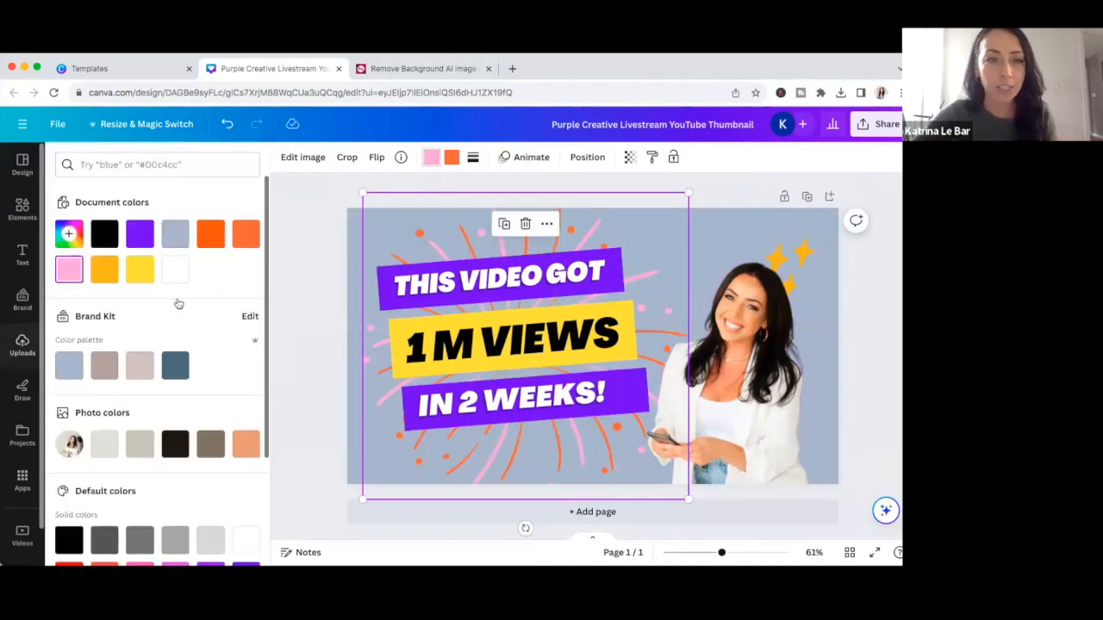
{"action": "left_click", "coordinate": [140, 270]}
- Replace the three banner texts with "INSTAGRAM", "GROWTH" and "IN TWO STEPS", and enlarge the top text to size 59.2
{"action": "left_click", "coordinate": [422, 280]}
{"action": "left_click", "coordinate": [437, 290]}
{"action": "left_click", "coordinate": [437, 290]}
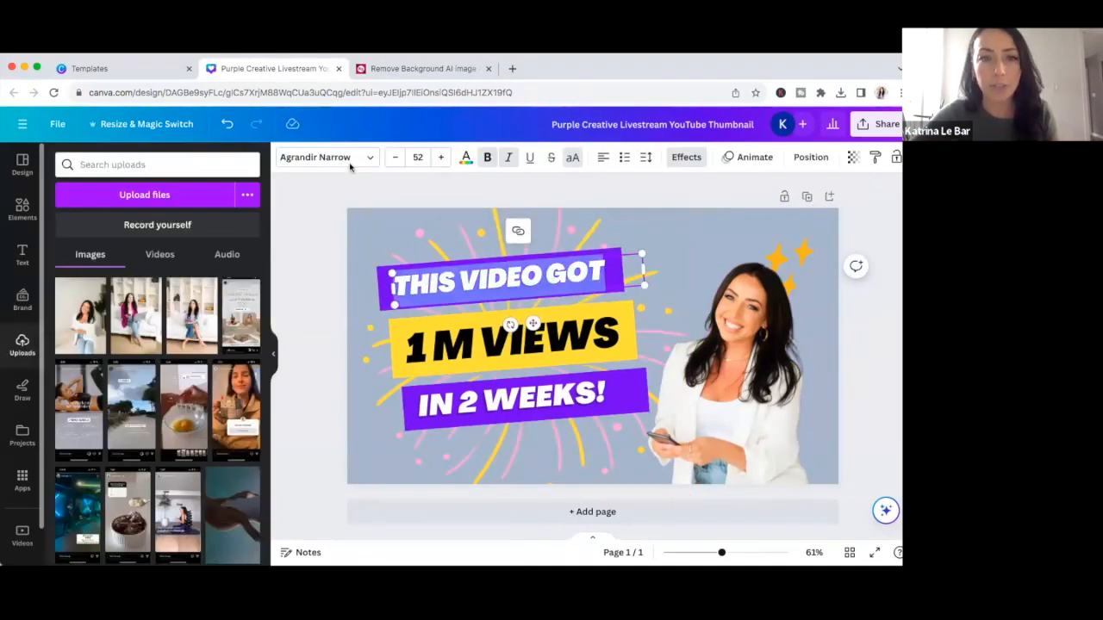
{"action": "left_click", "coordinate": [327, 157]}
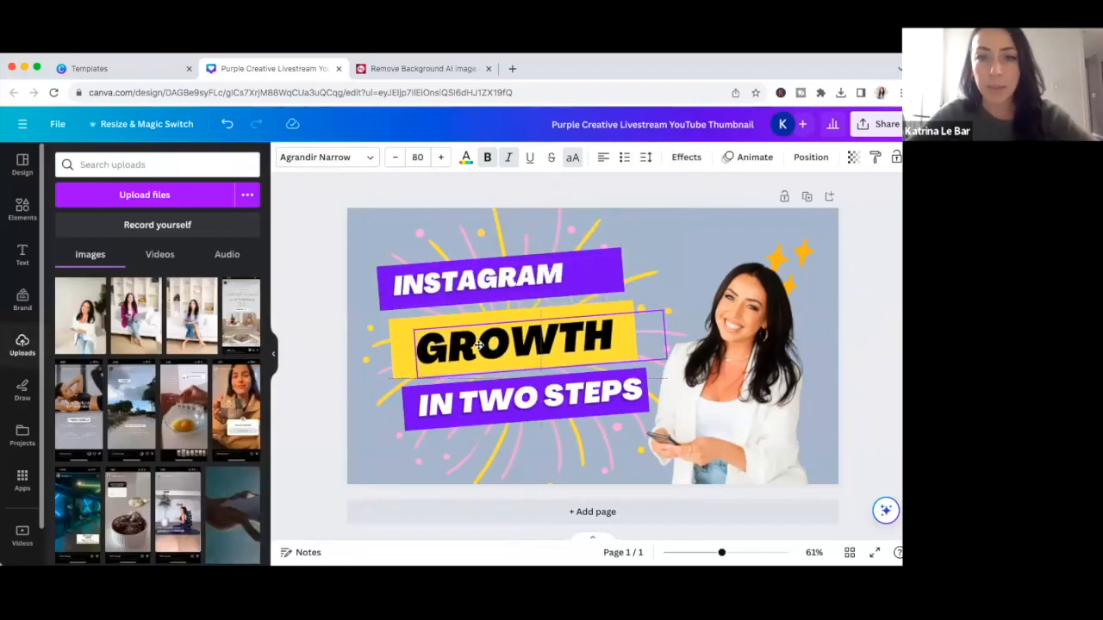
{"action": "left_click_drag", "start_coordinate": [642, 253], "coordinate": [677, 247]}
{"action": "left_click_drag", "start_coordinate": [565, 278], "coordinate": [571, 281]}
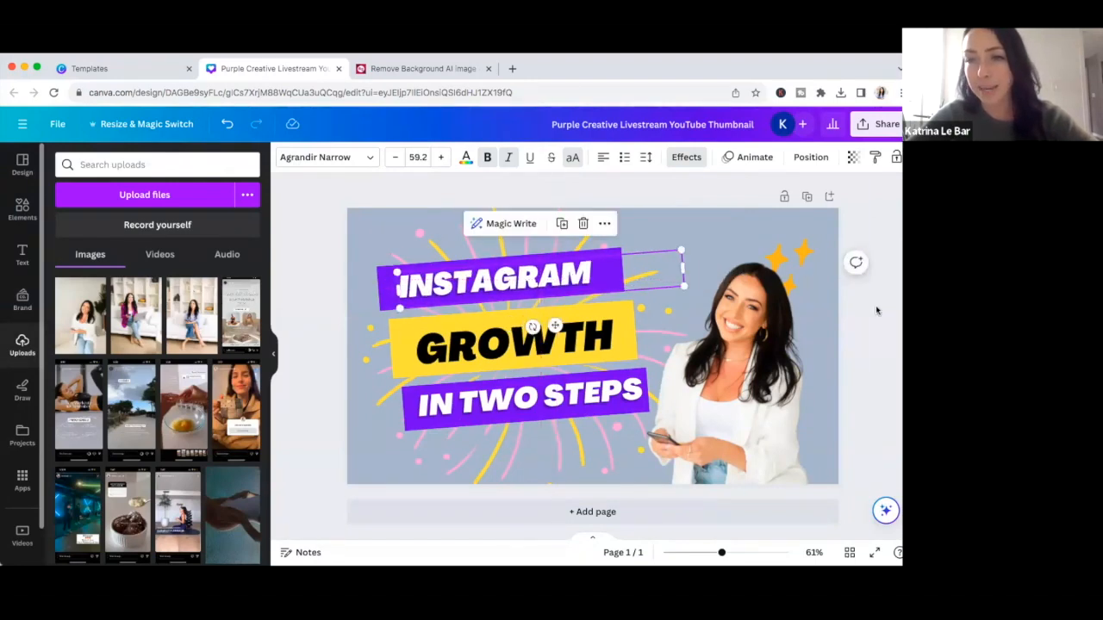
- Move the cutout portrait slightly higher on the thumbnail and deselect it
{"action": "left_click", "coordinate": [840, 314]}
{"action": "scroll", "coordinate": [765, 293], "scroll_direction": "down", "scroll_amount": 1}
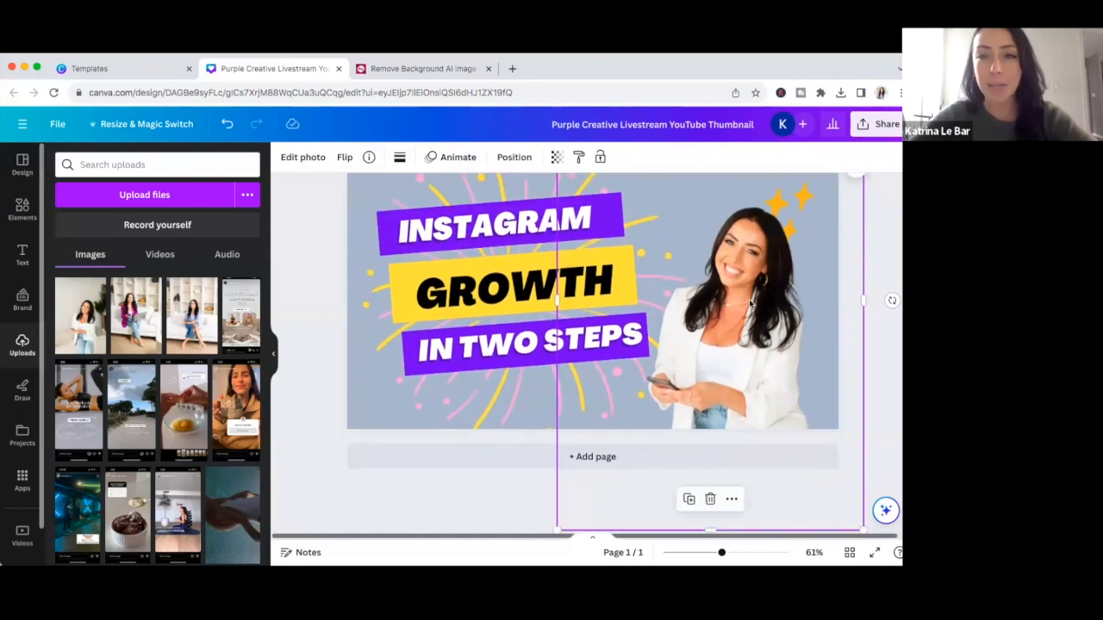
{"action": "left_click_drag", "start_coordinate": [751, 289], "coordinate": [749, 342]}
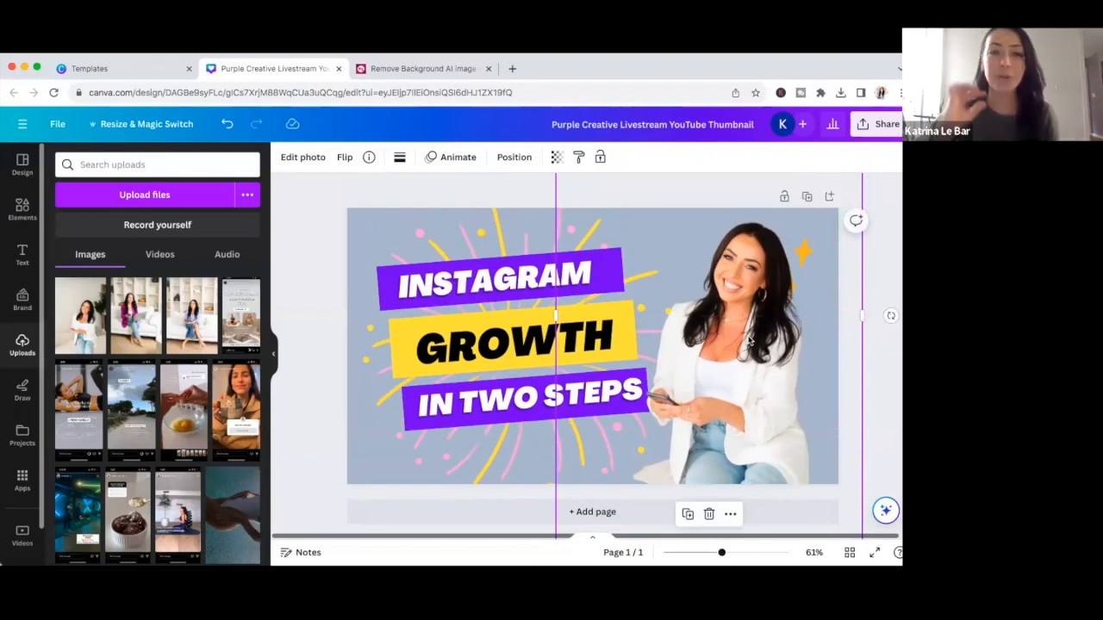
{"action": "left_click", "coordinate": [318, 282]}
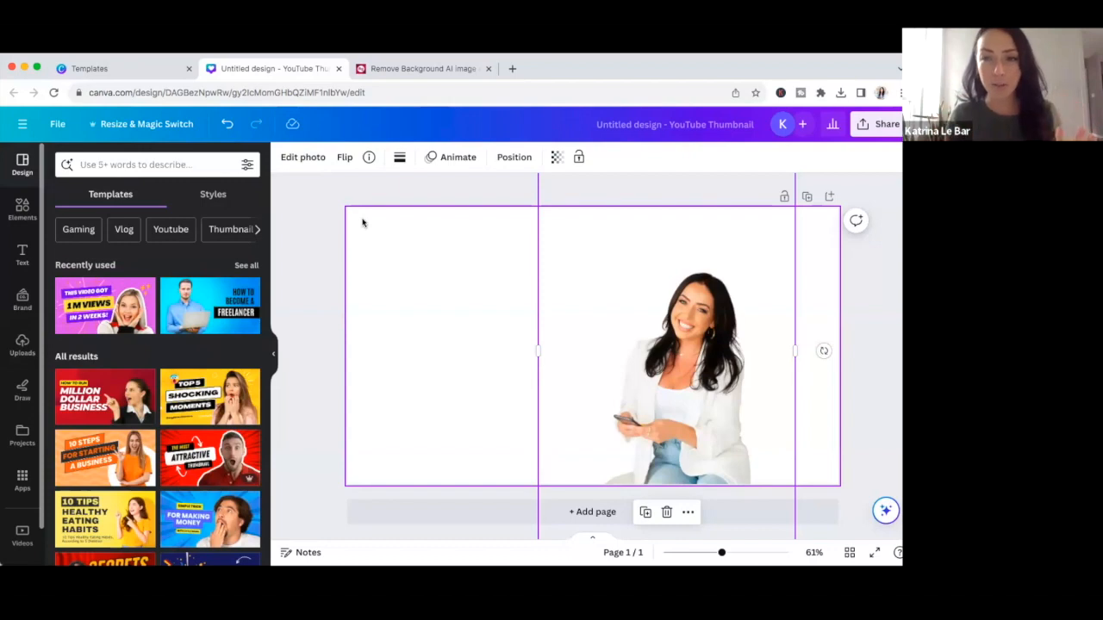
- Shift the cutout portrait slightly down in the blank thumbnail and search the photo elements for "blurred background"
{"action": "left_click_drag", "start_coordinate": [724, 343], "coordinate": [736, 359]}
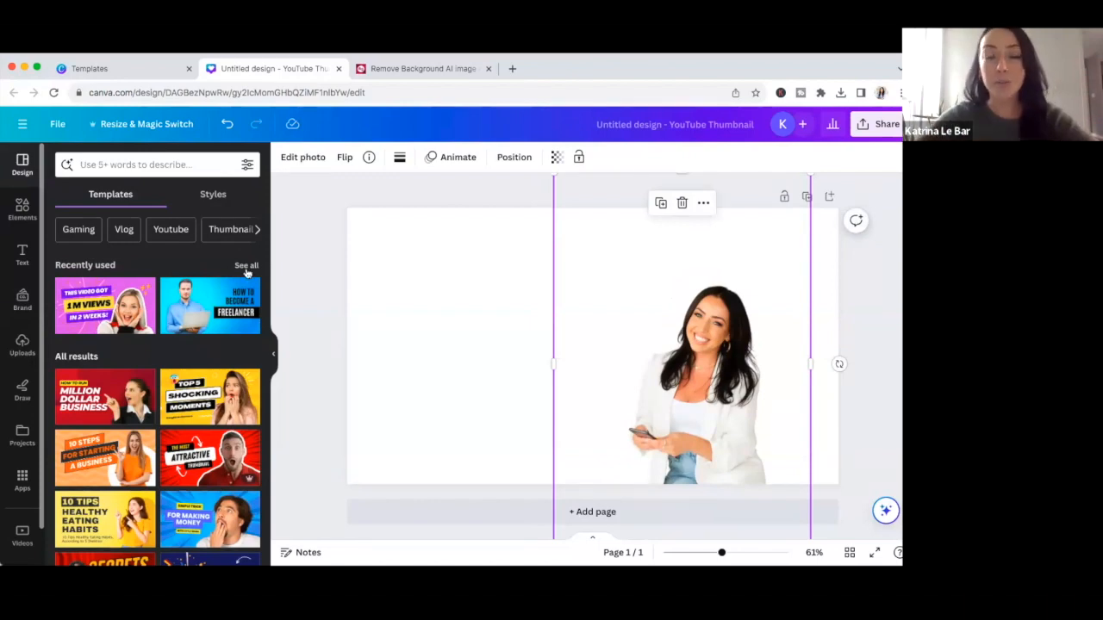
{"action": "left_click", "coordinate": [22, 209]}
{"action": "left_click", "coordinate": [119, 166]}
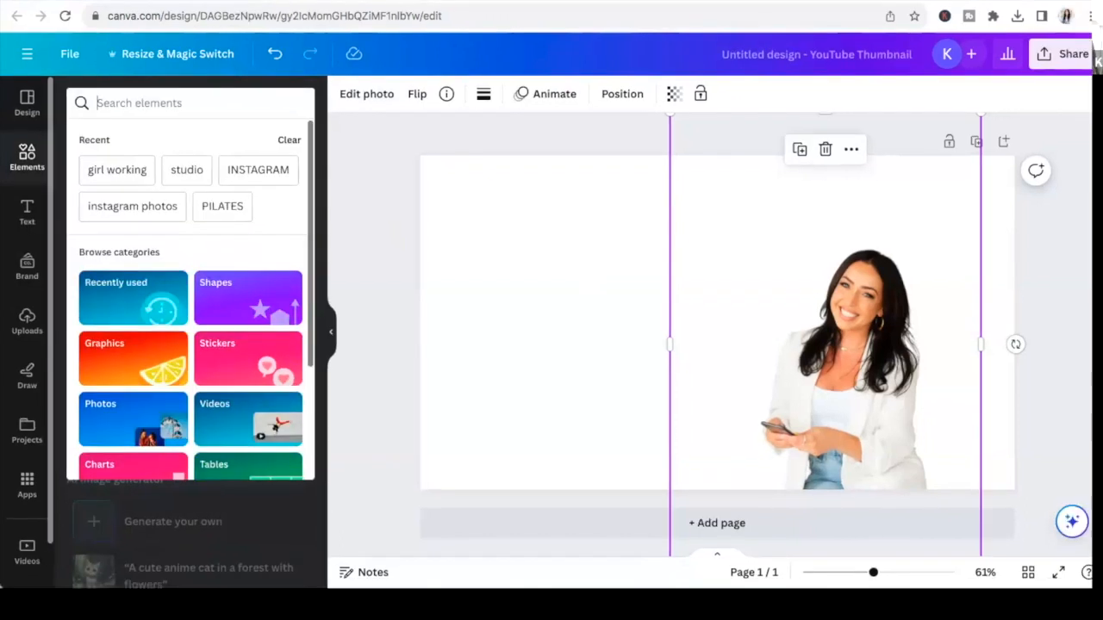
{"action": "type", "text": "blurred b"}
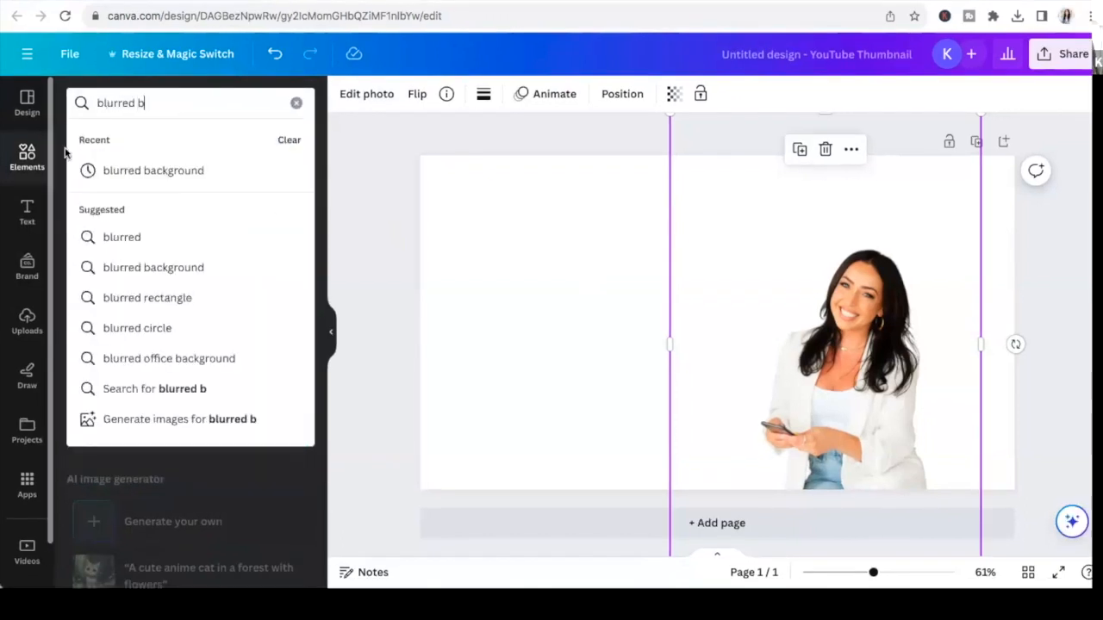
{"action": "left_click", "coordinate": [127, 167]}
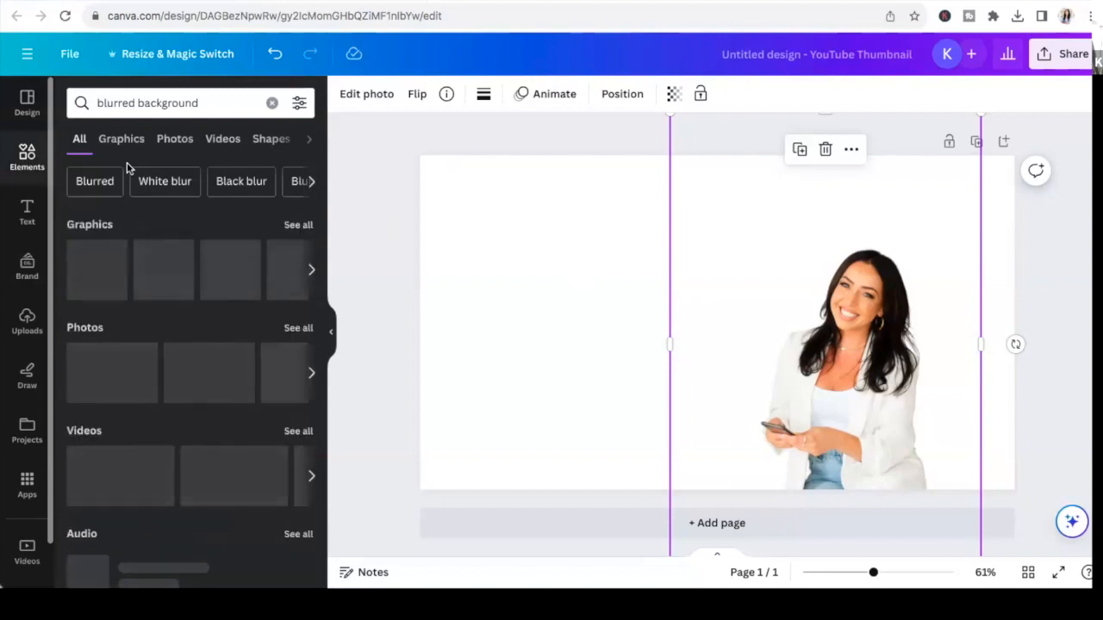
{"action": "left_click", "coordinate": [297, 330]}
- Fill the page with the blurred shopping-mall photo as background and enlarge the cutout portrait in front of it
{"action": "scroll", "coordinate": [296, 331], "scroll_direction": "down", "scroll_amount": 3}
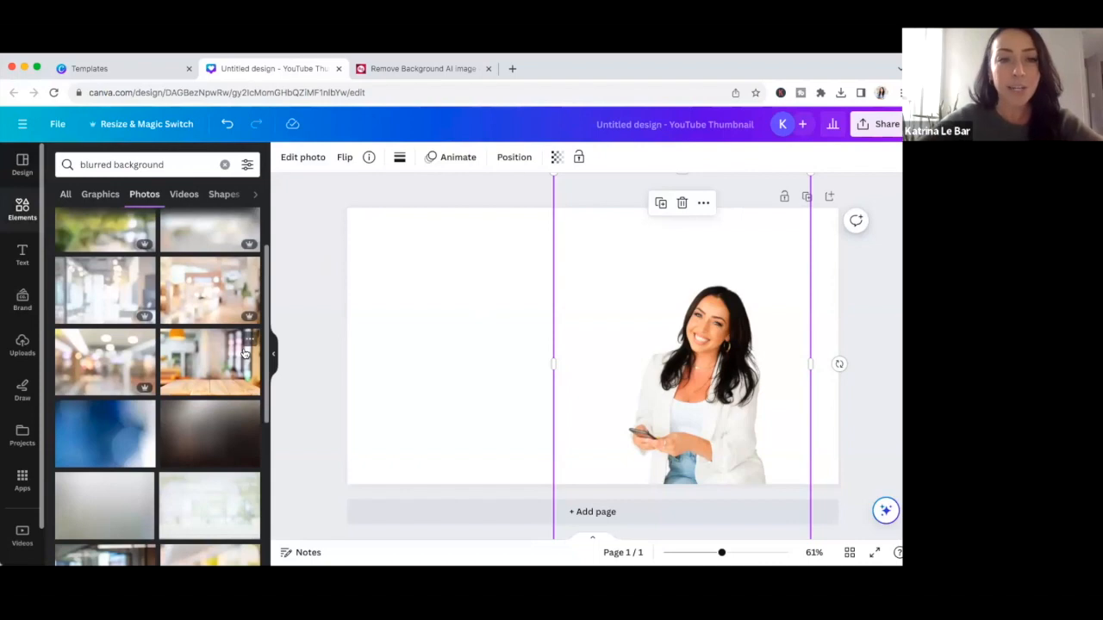
{"action": "scroll", "coordinate": [245, 353], "scroll_direction": "down", "scroll_amount": 2}
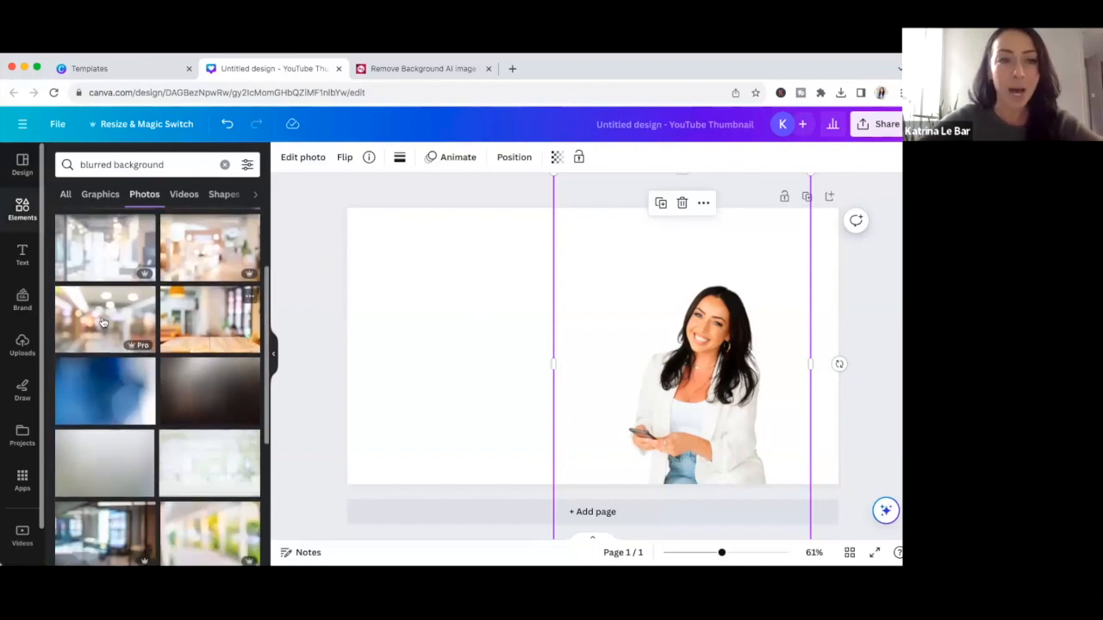
{"action": "left_click_drag", "start_coordinate": [110, 319], "coordinate": [475, 289]}
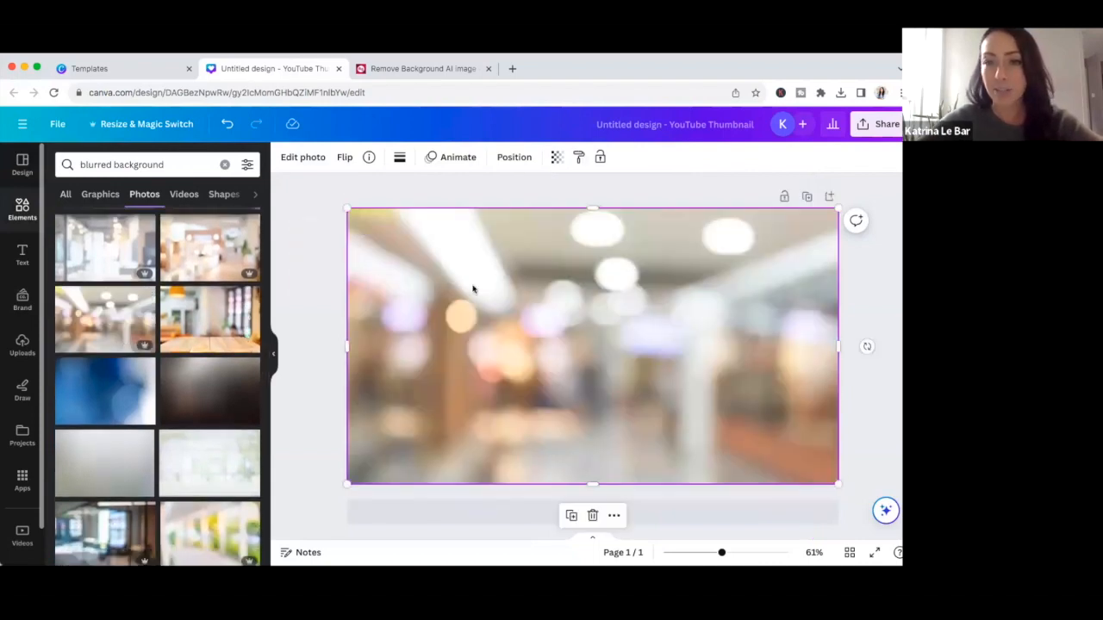
{"action": "left_click", "coordinate": [888, 310]}
- Replace the page background with the blurred bright room photo with green garden views
{"action": "scroll", "coordinate": [126, 377], "scroll_direction": "down", "scroll_amount": 5}
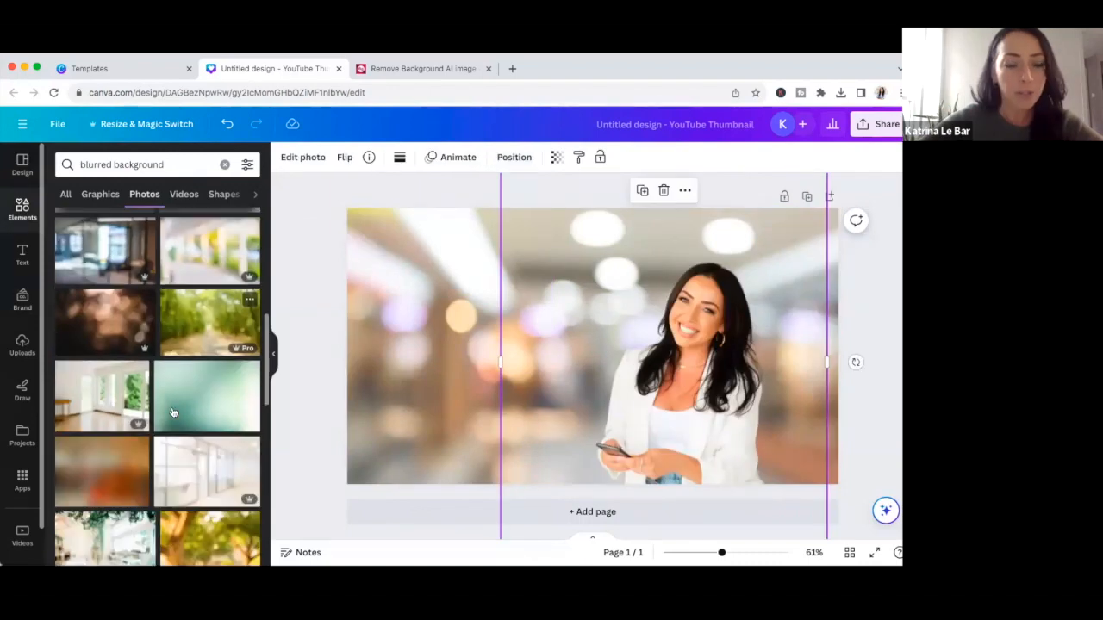
{"action": "left_click_drag", "start_coordinate": [126, 377], "coordinate": [376, 298]}
{"action": "scroll", "coordinate": [245, 379], "scroll_direction": "down", "scroll_amount": 2}
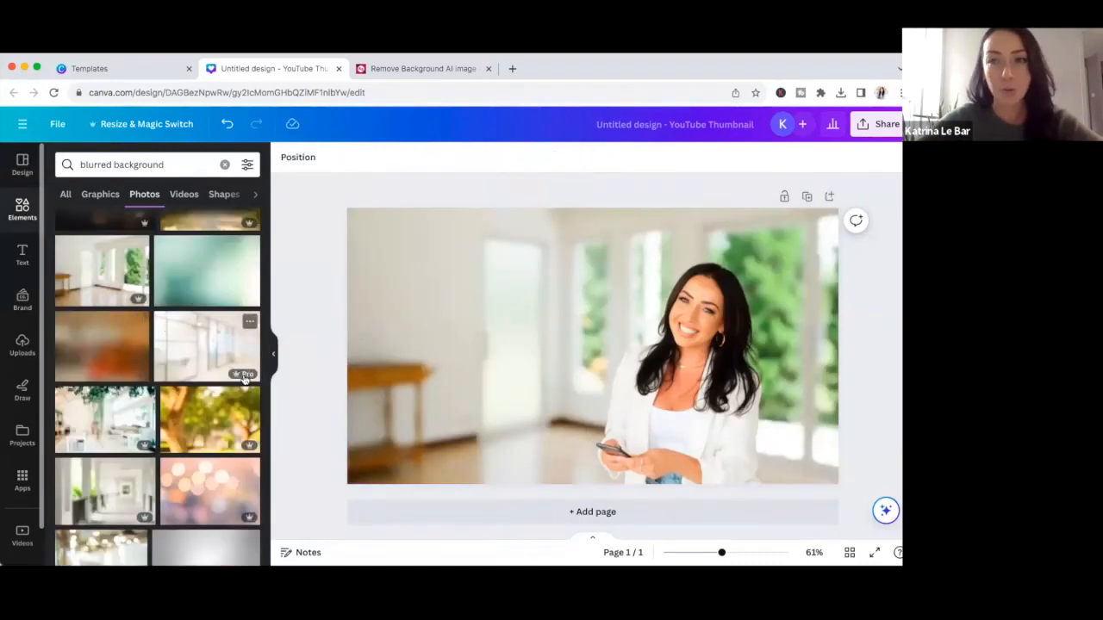
- Browse the remaining blurred photos, then replace the photo search with "background of office"
{"action": "scroll", "coordinate": [132, 370], "scroll_direction": "down", "scroll_amount": 10}
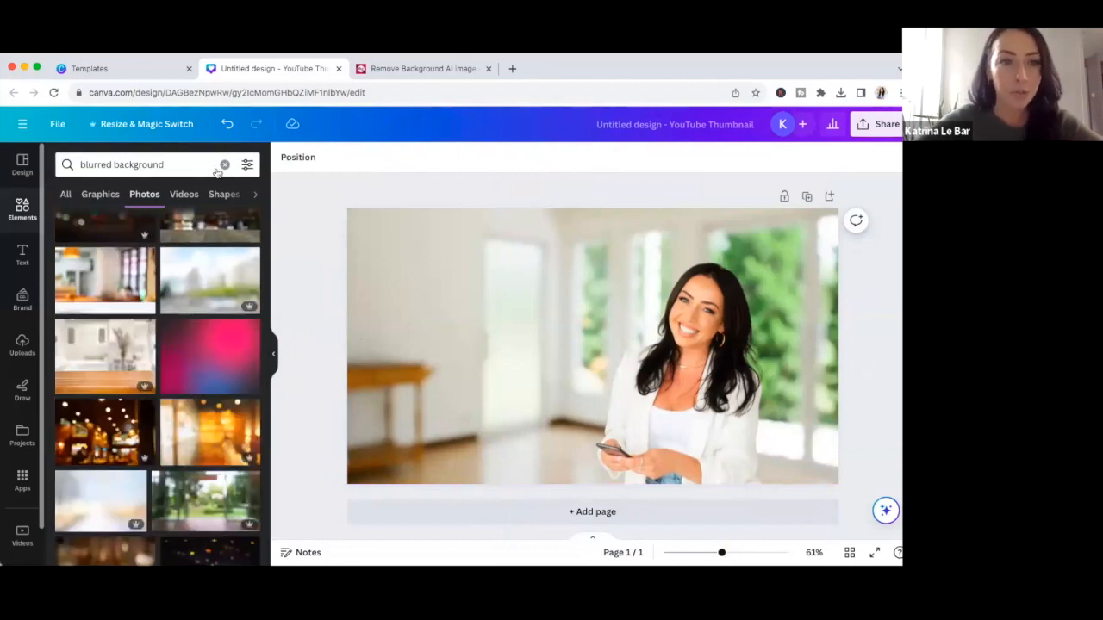
{"action": "left_click", "coordinate": [224, 164]}
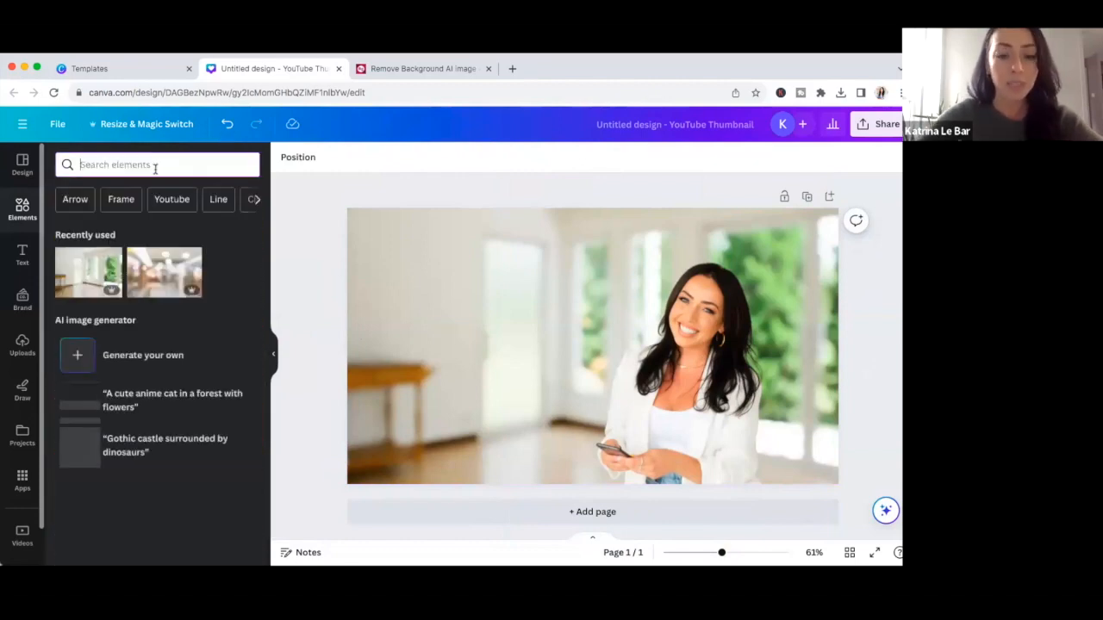
{"action": "type", "text": "background of office"}
{"action": "key", "text": "Return"}
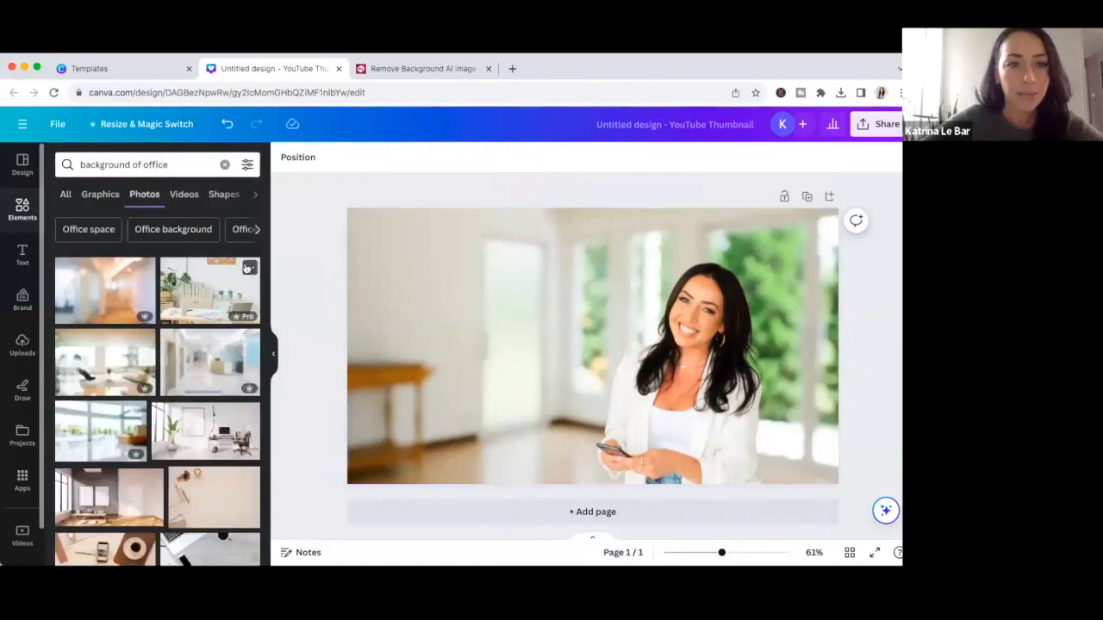
- Replace the page background with the office photo showing a desk, laptop, binders and potted plant
{"action": "scroll", "coordinate": [217, 325], "scroll_direction": "down", "scroll_amount": 1}
{"action": "left_click_drag", "start_coordinate": [193, 275], "coordinate": [653, 363]}
{"action": "scroll", "coordinate": [522, 291], "scroll_direction": "down", "scroll_amount": 2}
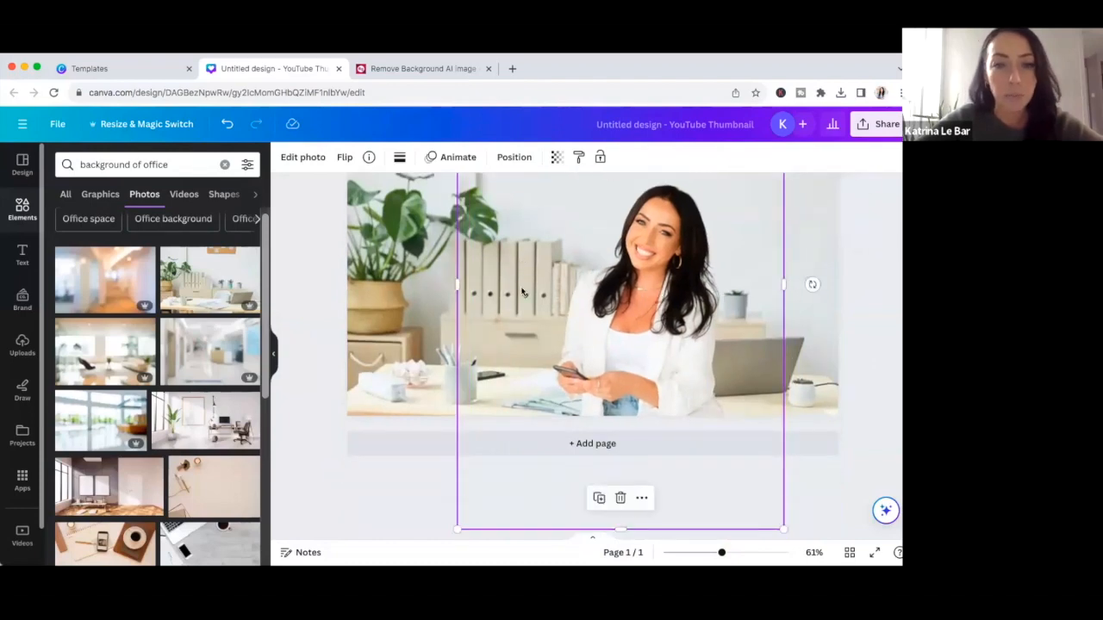
- Enlarge the cutout portrait and reposition it in front of the office desk background
{"action": "left_click_drag", "start_coordinate": [444, 527], "coordinate": [301, 555]}
{"action": "left_click_drag", "start_coordinate": [632, 353], "coordinate": [648, 325]}
{"action": "scroll", "coordinate": [648, 325], "scroll_direction": "down", "scroll_amount": 2}
{"action": "scroll", "coordinate": [649, 324], "scroll_direction": "down", "scroll_amount": 3}
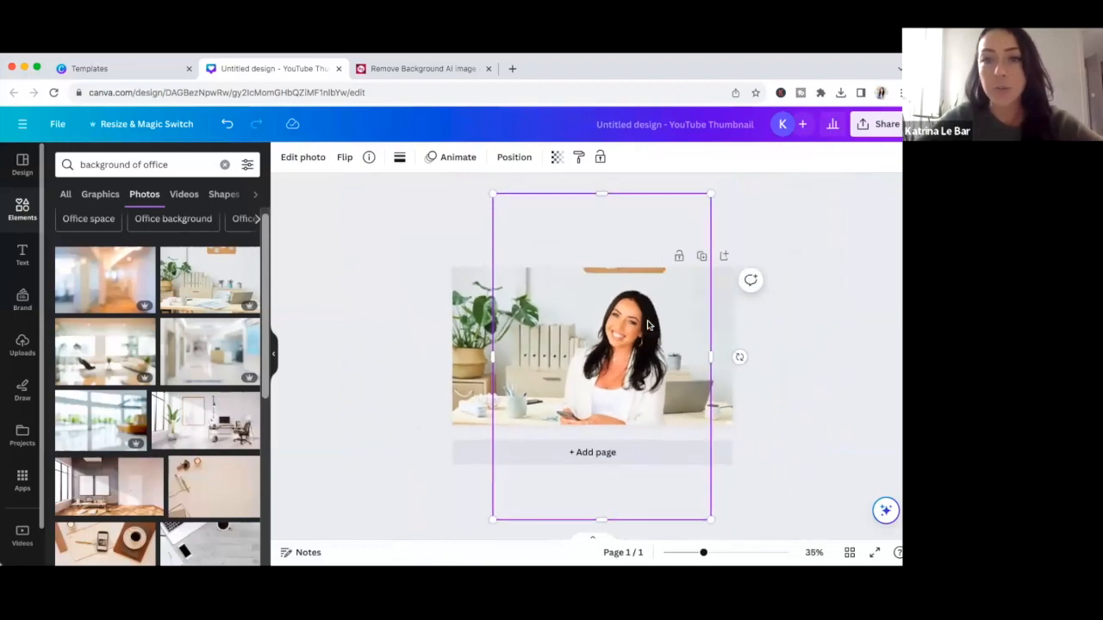
{"action": "left_click_drag", "start_coordinate": [654, 315], "coordinate": [654, 315]}
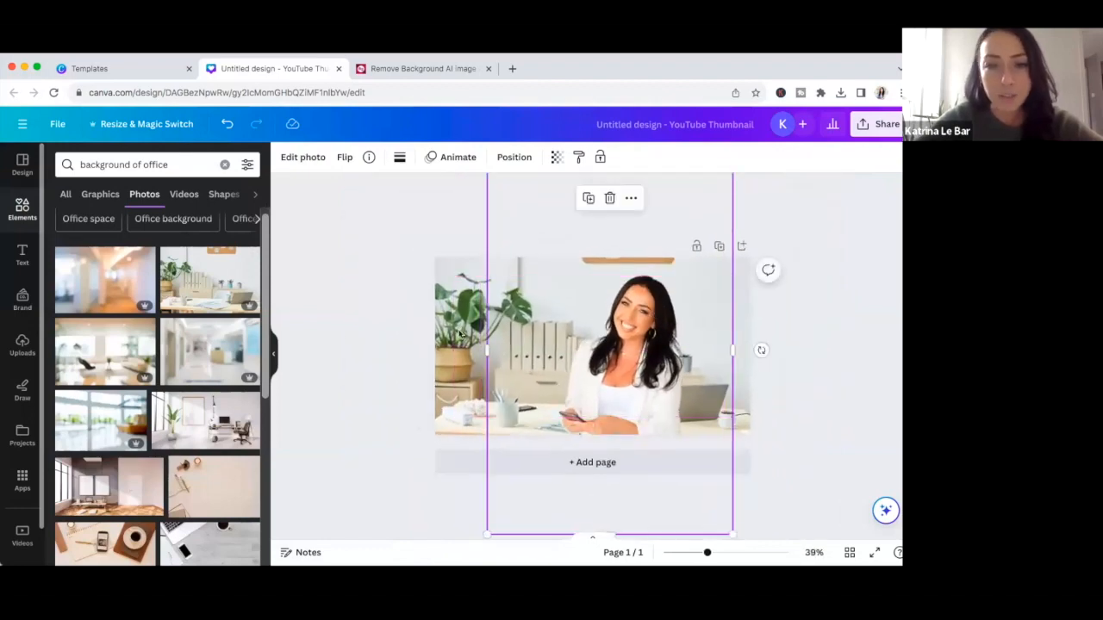
- Blur the whole office background photo with an intensity of 23
{"action": "left_click", "coordinate": [304, 159]}
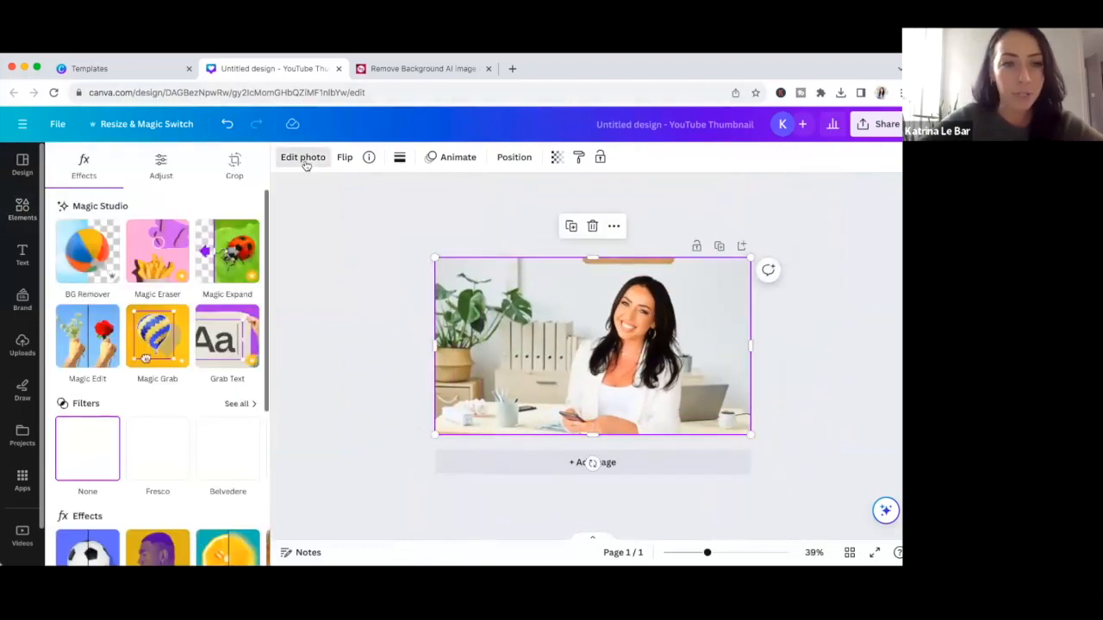
{"action": "scroll", "coordinate": [224, 361], "scroll_direction": "down", "scroll_amount": 3}
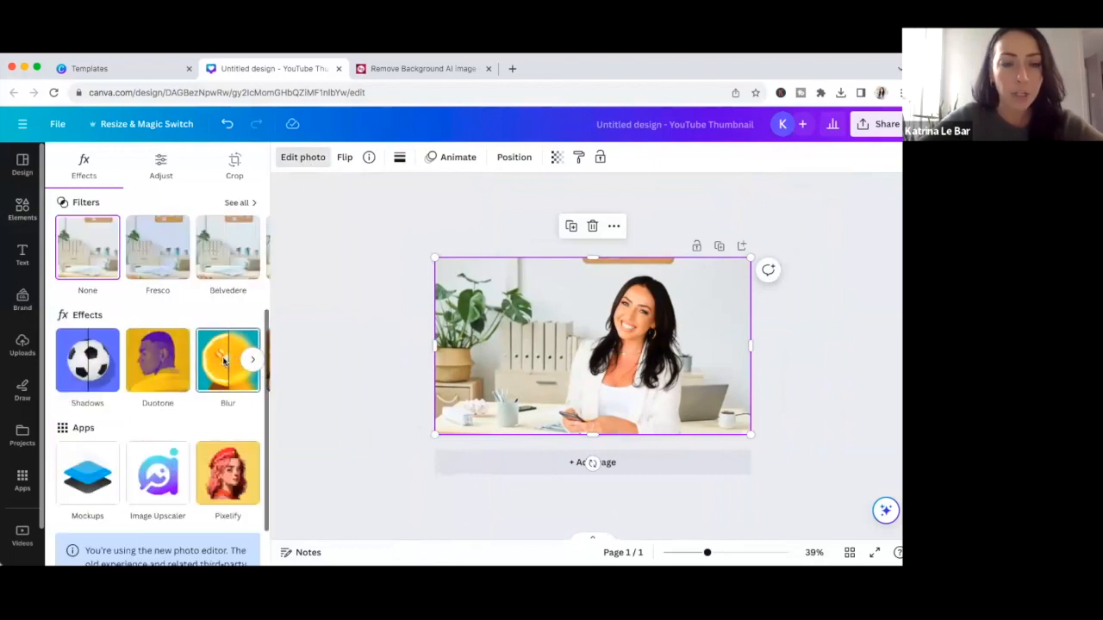
{"action": "left_click", "coordinate": [223, 362]}
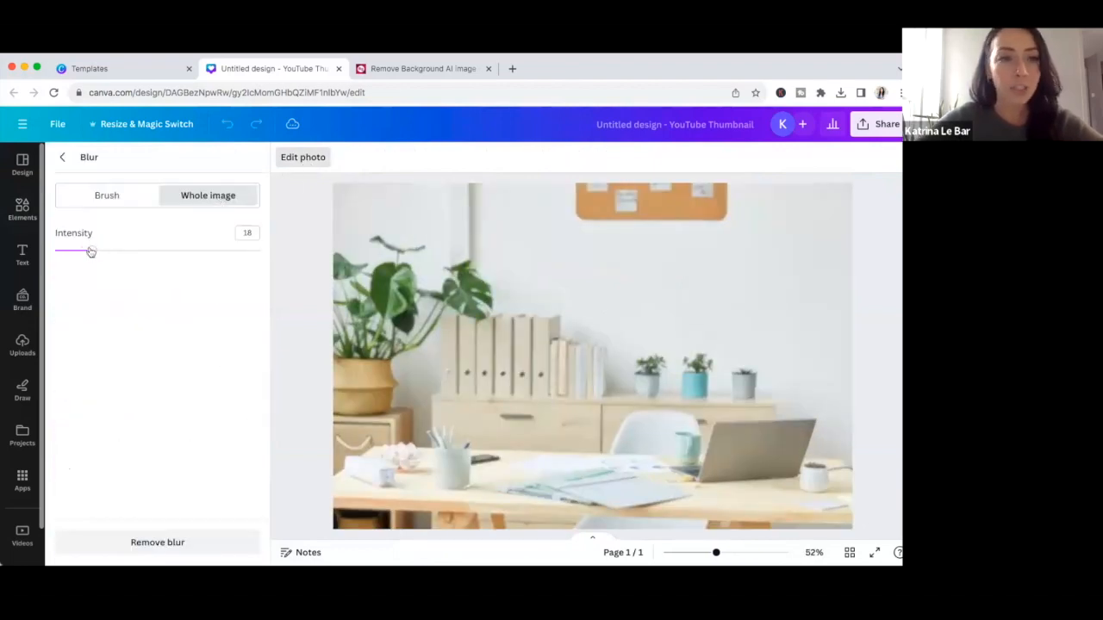
{"action": "mouse_move", "coordinate": [91, 251]}
{"action": "left_mouse_down"}
{"action": "mouse_move", "coordinate": [160, 251]}
{"action": "mouse_move", "coordinate": [107, 252]}
{"action": "left_mouse_up"}
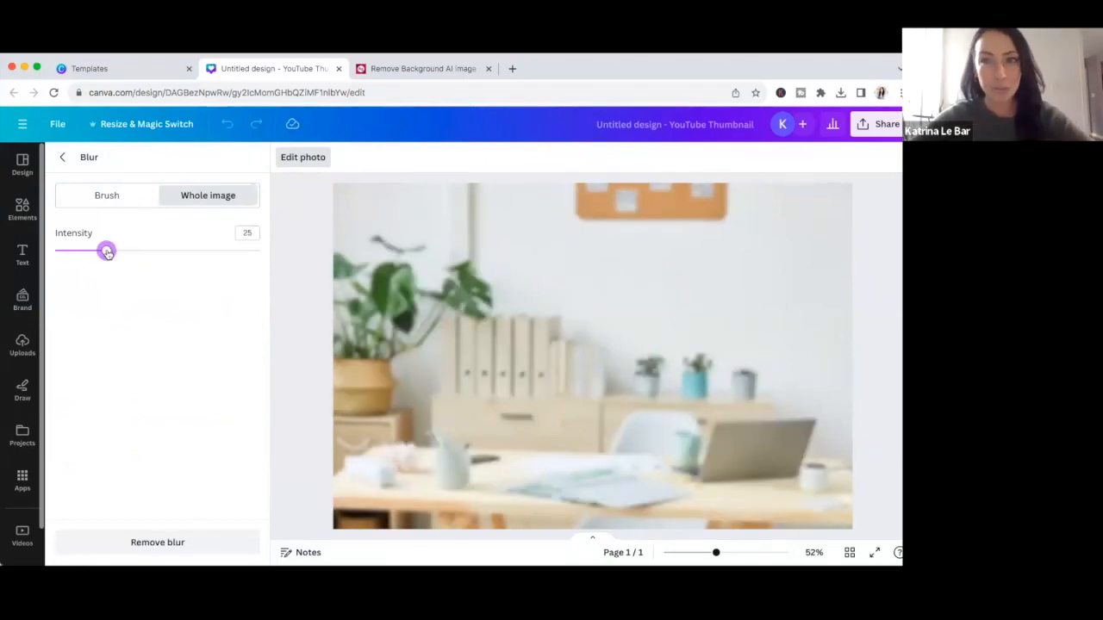
{"action": "left_click_drag", "start_coordinate": [107, 252], "coordinate": [102, 251]}
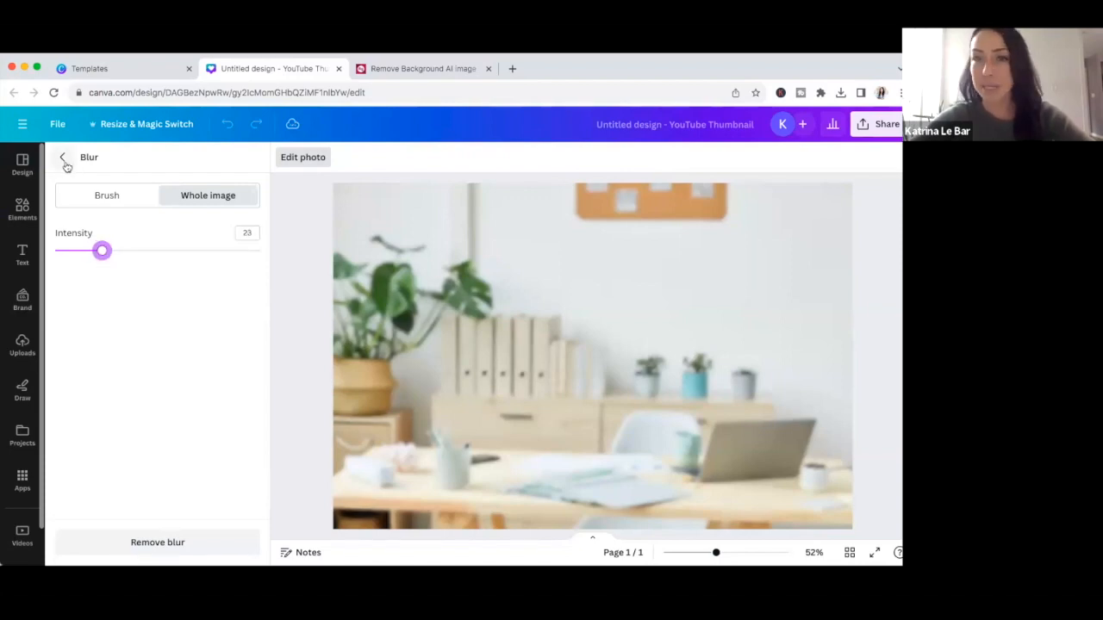
{"action": "left_click", "coordinate": [64, 159]}
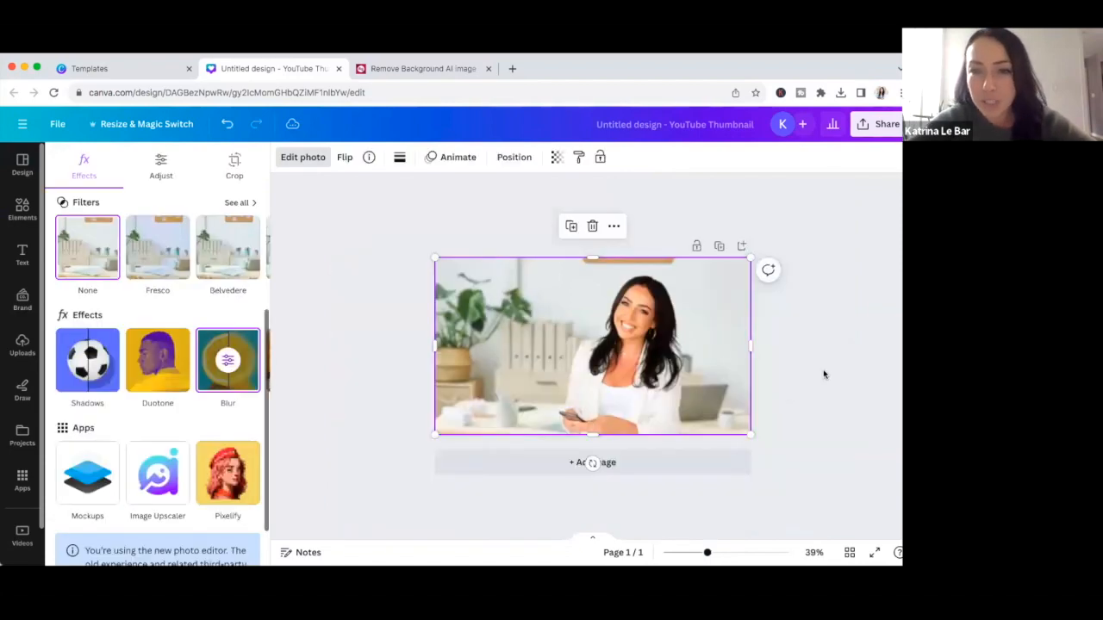
- Crop the empty areas on both sides of the cutout portrait and shift it slightly right on the thumbnail
{"action": "left_click", "coordinate": [698, 323]}
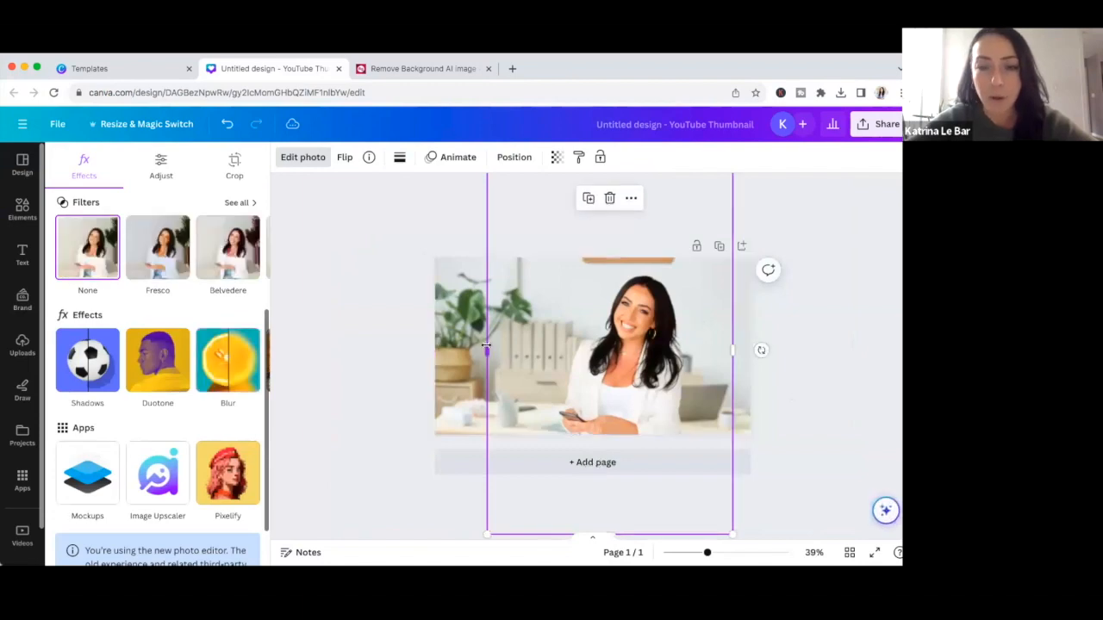
{"action": "left_click_drag", "start_coordinate": [485, 348], "coordinate": [545, 350]}
{"action": "left_click_drag", "start_coordinate": [731, 350], "coordinate": [660, 353]}
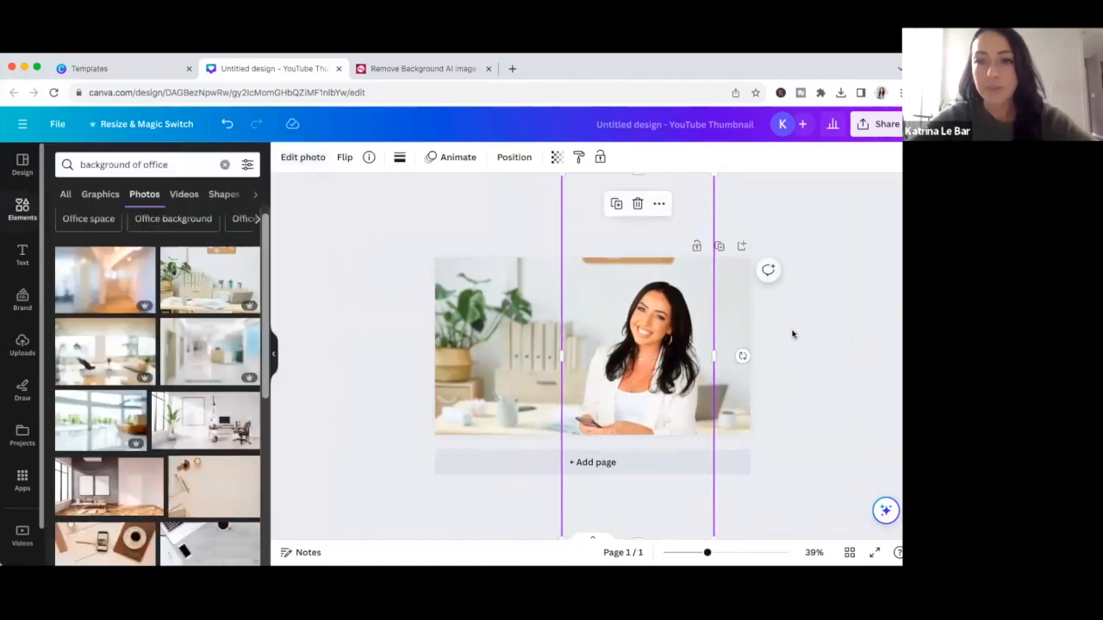
{"action": "scroll", "coordinate": [792, 334], "scroll_direction": "up", "scroll_amount": 4}
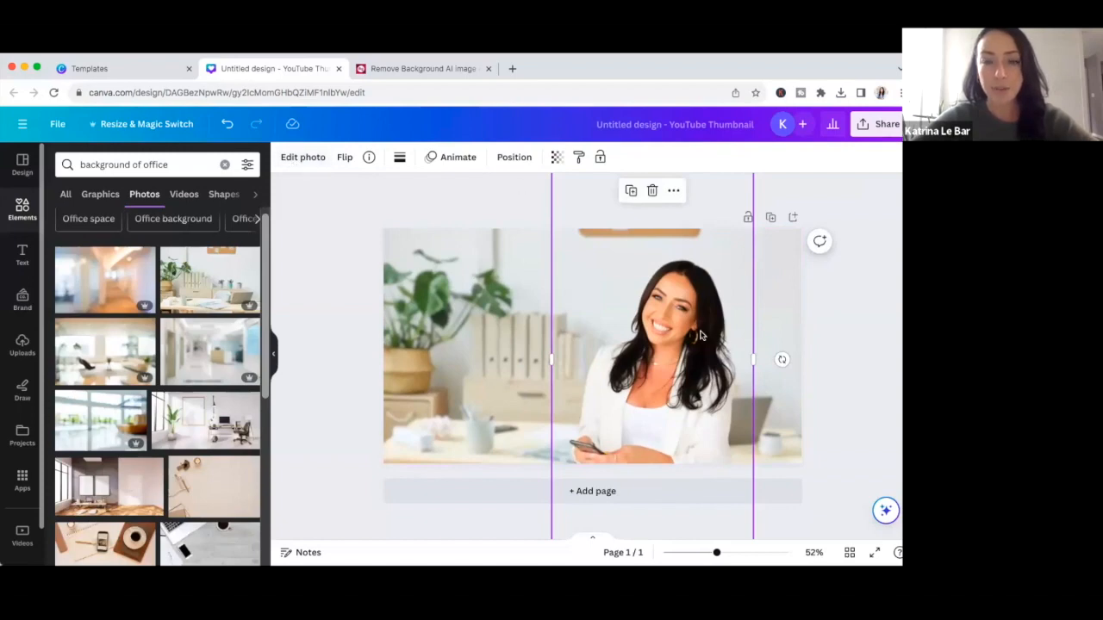
- Apply a Glow shadow with size 5 to the cutout portrait
{"action": "left_click", "coordinate": [303, 157]}
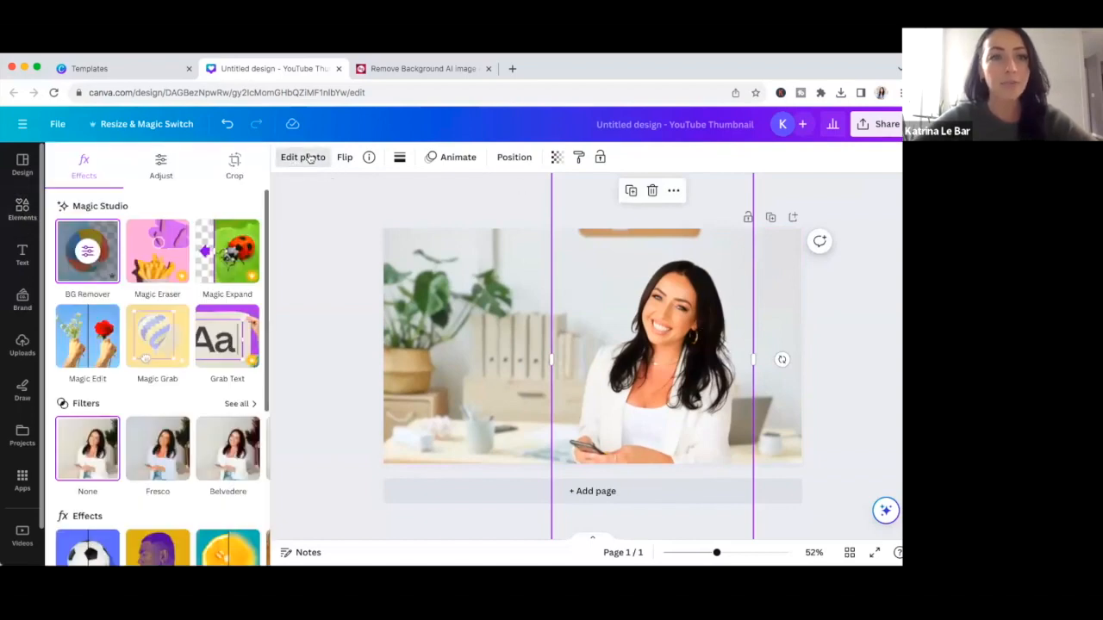
{"action": "scroll", "coordinate": [87, 376], "scroll_direction": "down", "scroll_amount": 3}
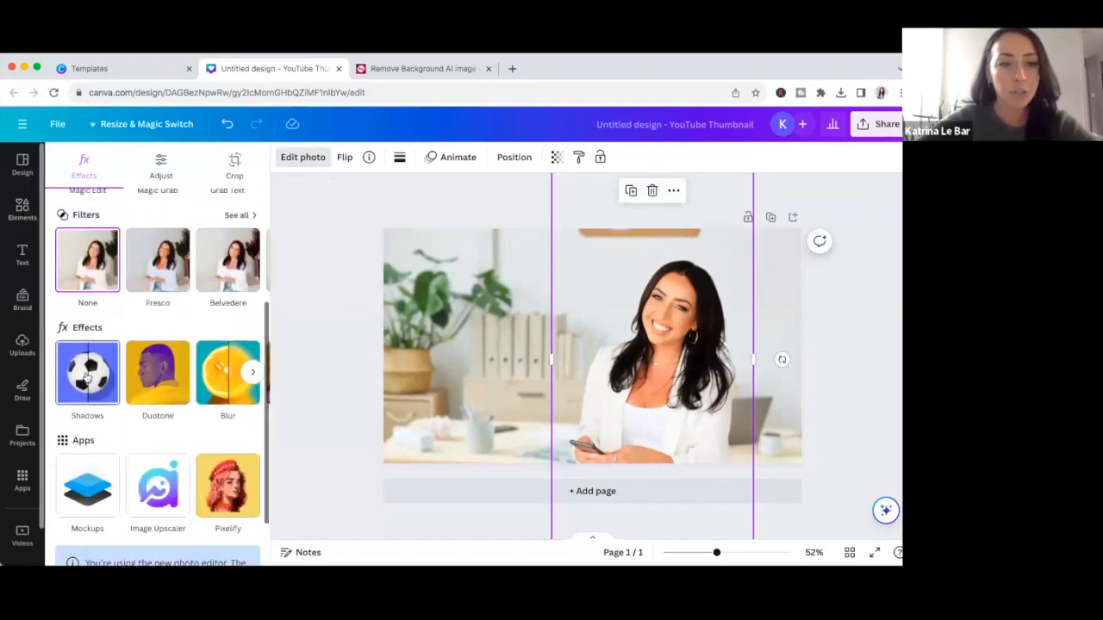
{"action": "left_click", "coordinate": [86, 376]}
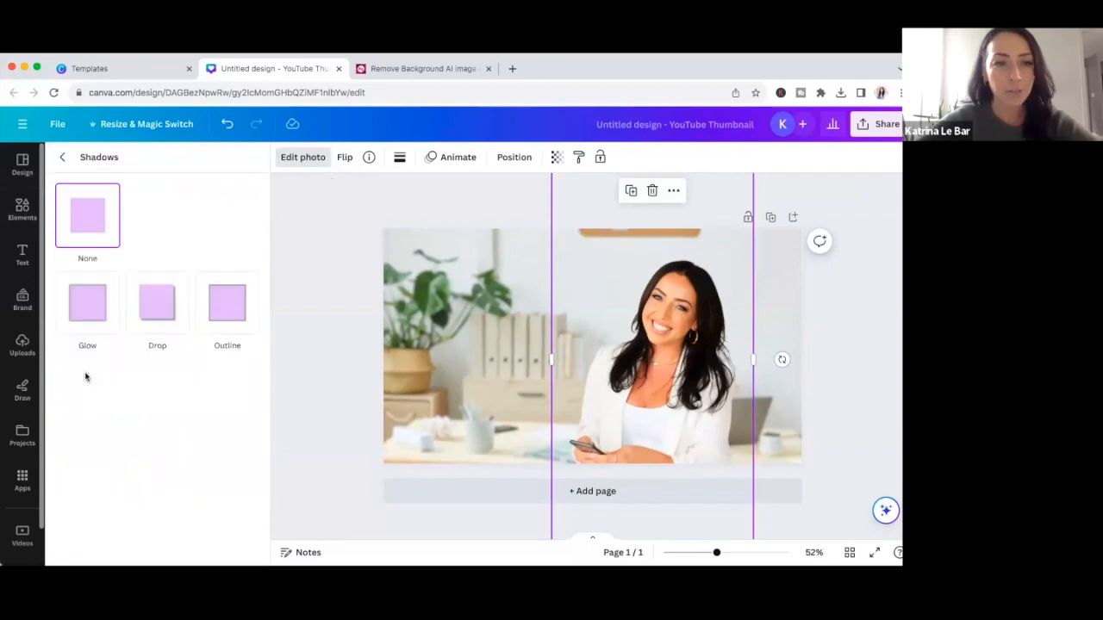
{"action": "left_click", "coordinate": [86, 315]}
{"action": "left_click_drag", "start_coordinate": [86, 387], "coordinate": [66, 388]}
{"action": "scroll", "coordinate": [148, 473], "scroll_direction": "down", "scroll_amount": 1}
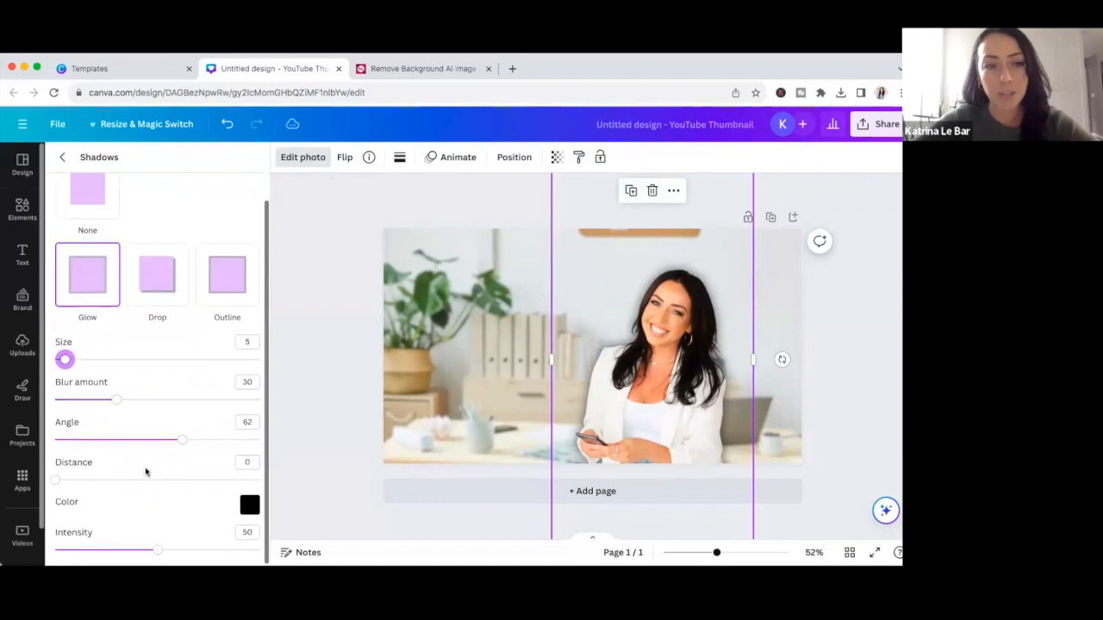
- Set the portrait's glow colour to #FF4E4E and its blur amount to 15
{"action": "left_click", "coordinate": [112, 293]}
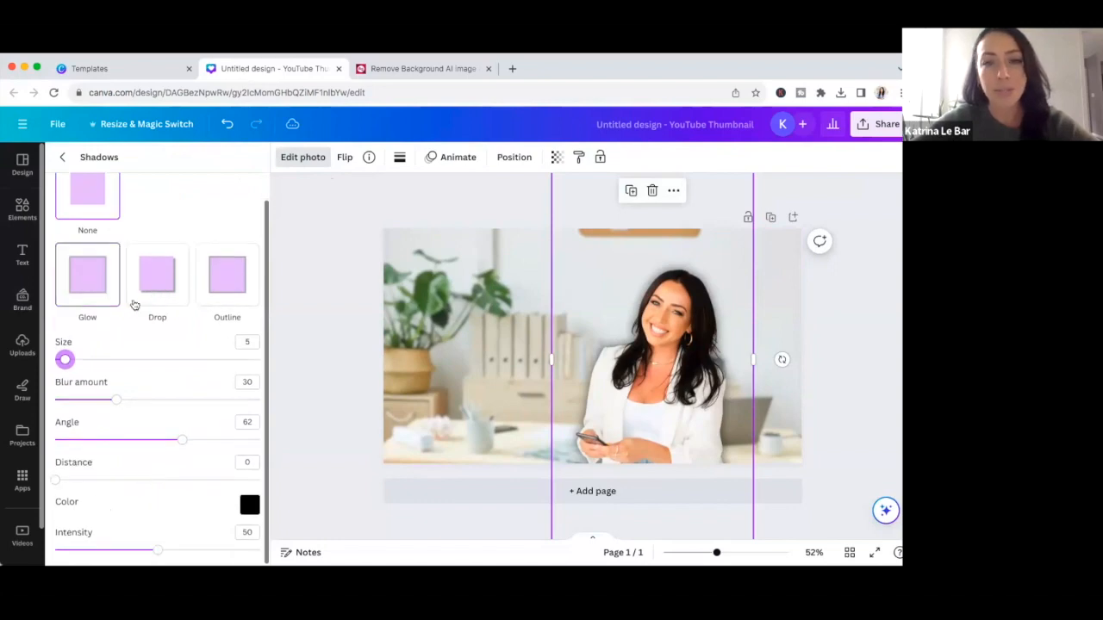
{"action": "left_click", "coordinate": [249, 505]}
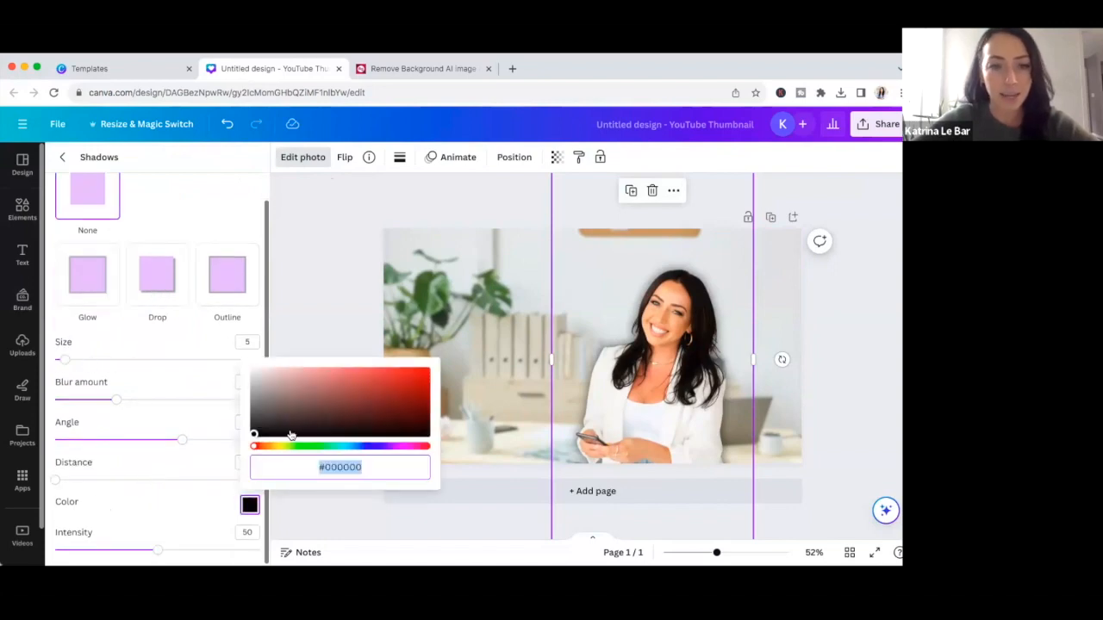
{"action": "left_click_drag", "start_coordinate": [253, 435], "coordinate": [375, 371]}
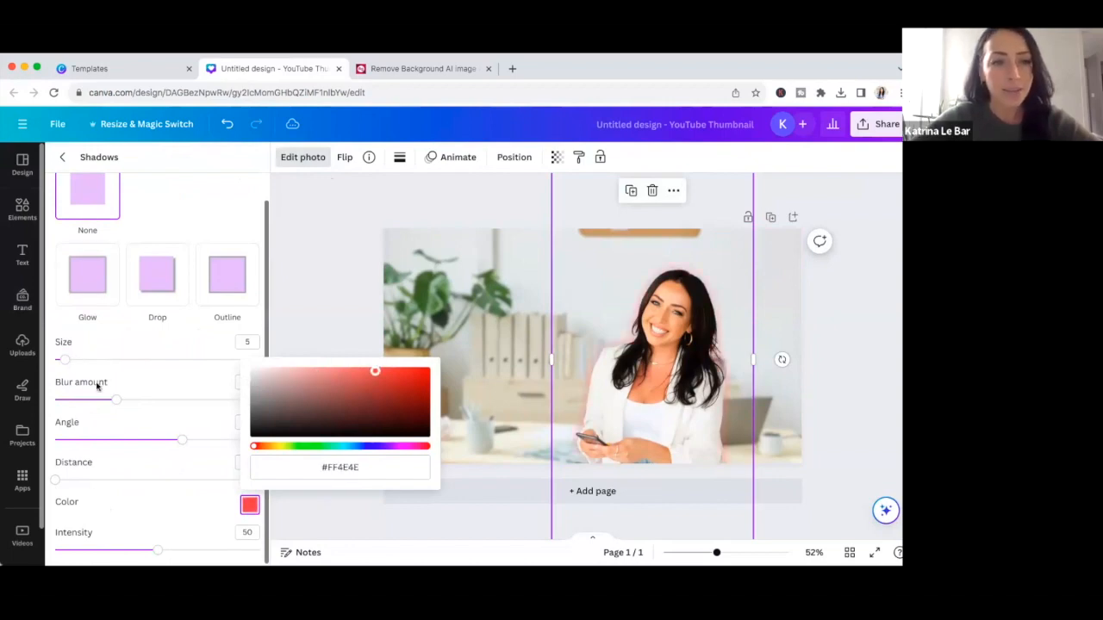
{"action": "left_click_drag", "start_coordinate": [109, 399], "coordinate": [85, 400]}
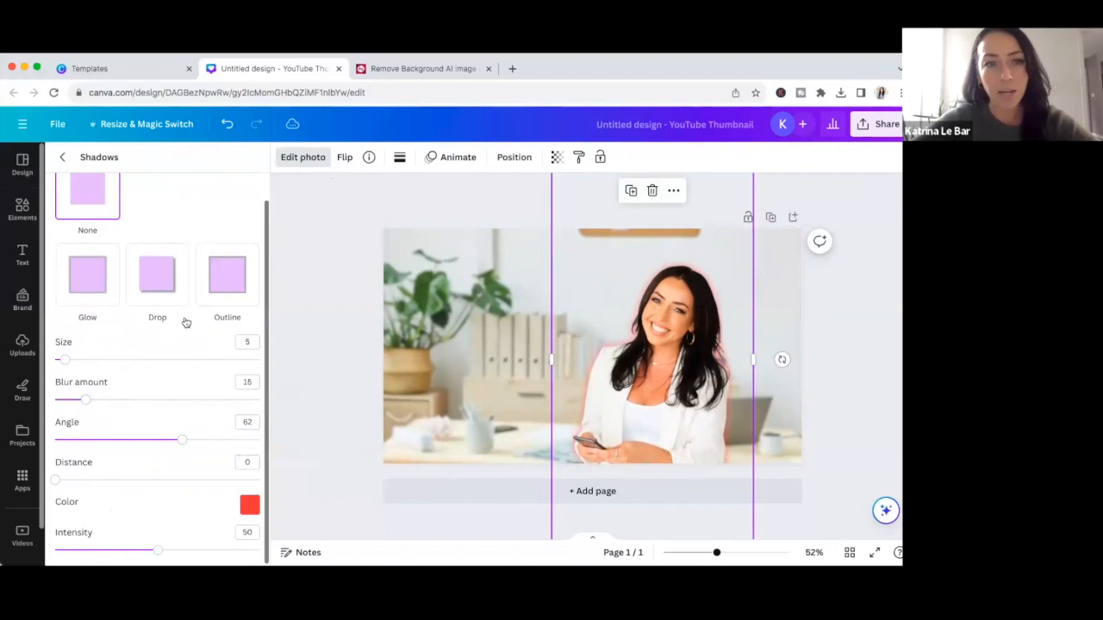
- Switch the portrait's shadow to Outline with size 6 and change its colour to grey
{"action": "left_click", "coordinate": [225, 286]}
{"action": "left_click_drag", "start_coordinate": [69, 364], "coordinate": [68, 360]}
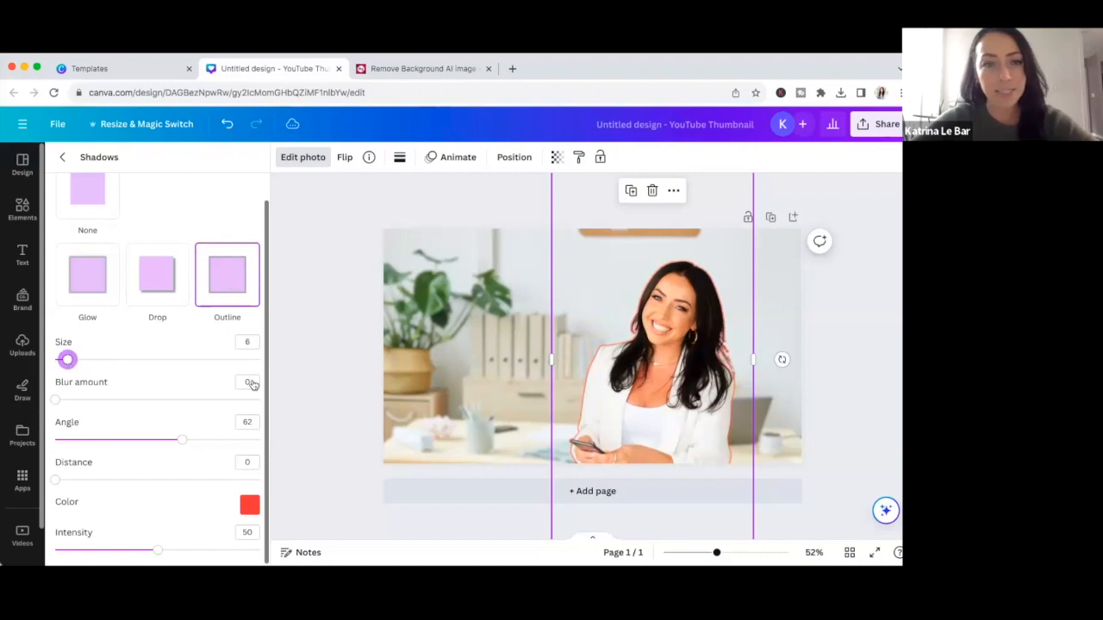
{"action": "left_click", "coordinate": [249, 504]}
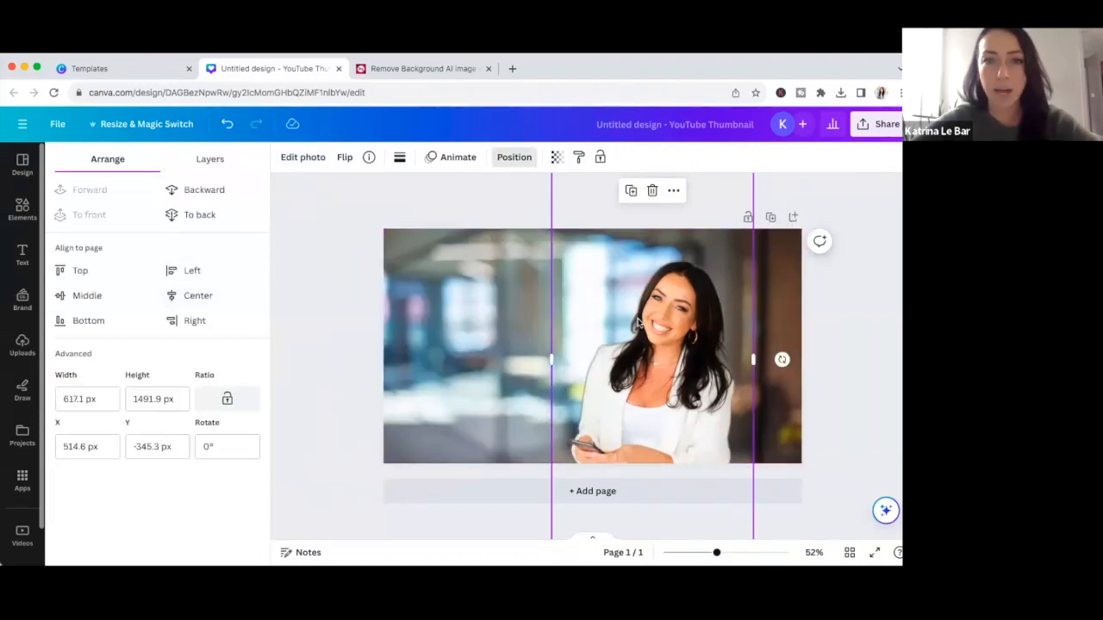
- Set the cutout portrait's outline colour to white (#FFFFFF) in front of the dark office background
{"action": "left_click", "coordinate": [302, 156]}
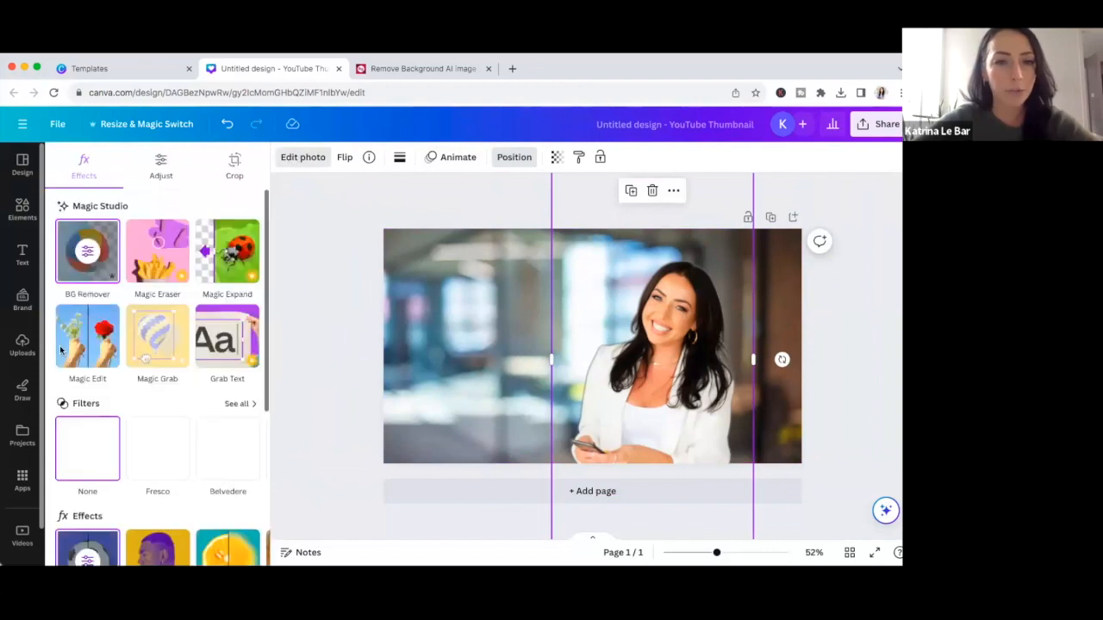
{"action": "scroll", "coordinate": [86, 499], "scroll_direction": "down", "scroll_amount": 3}
{"action": "left_click", "coordinate": [88, 465]}
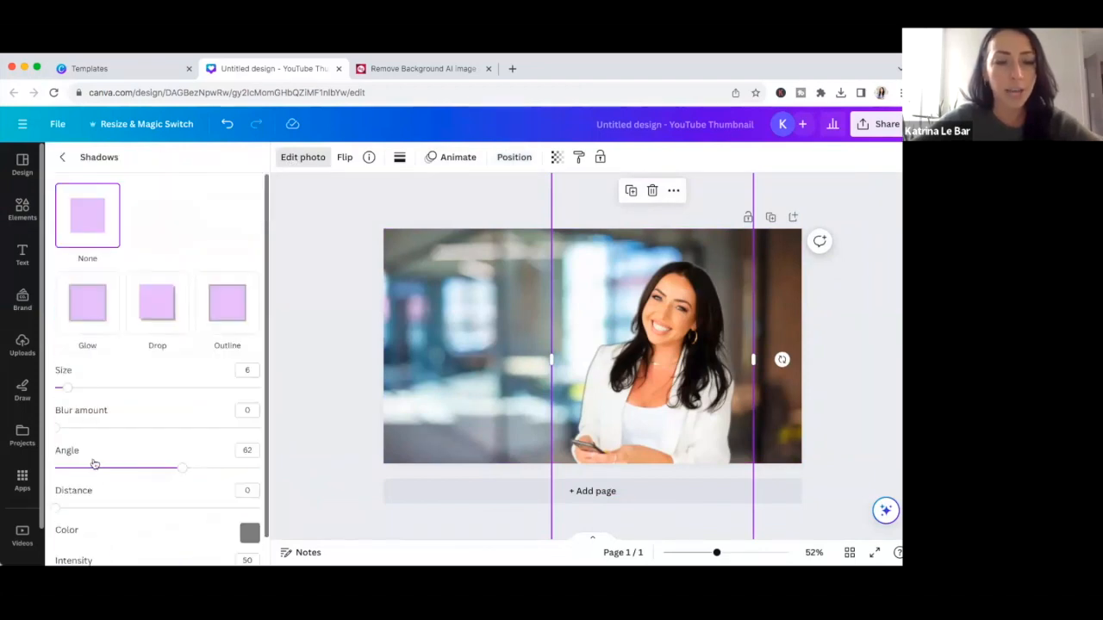
{"action": "scroll", "coordinate": [180, 426], "scroll_direction": "down", "scroll_amount": 1}
{"action": "left_click", "coordinate": [249, 505]}
{"action": "left_click", "coordinate": [254, 372]}
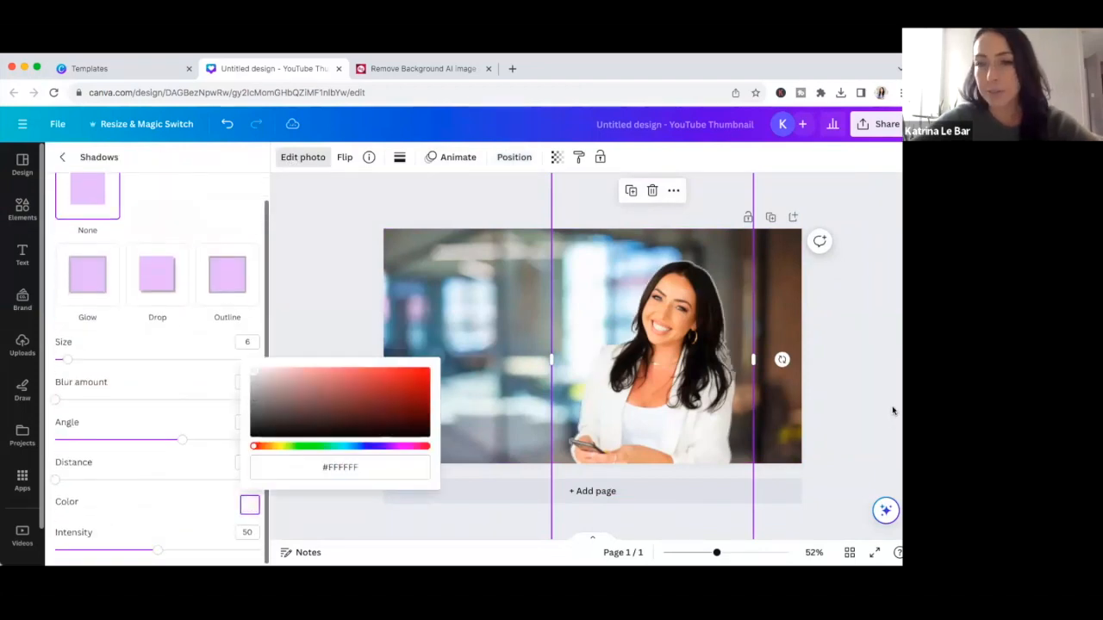
{"action": "left_click", "coordinate": [893, 411]}
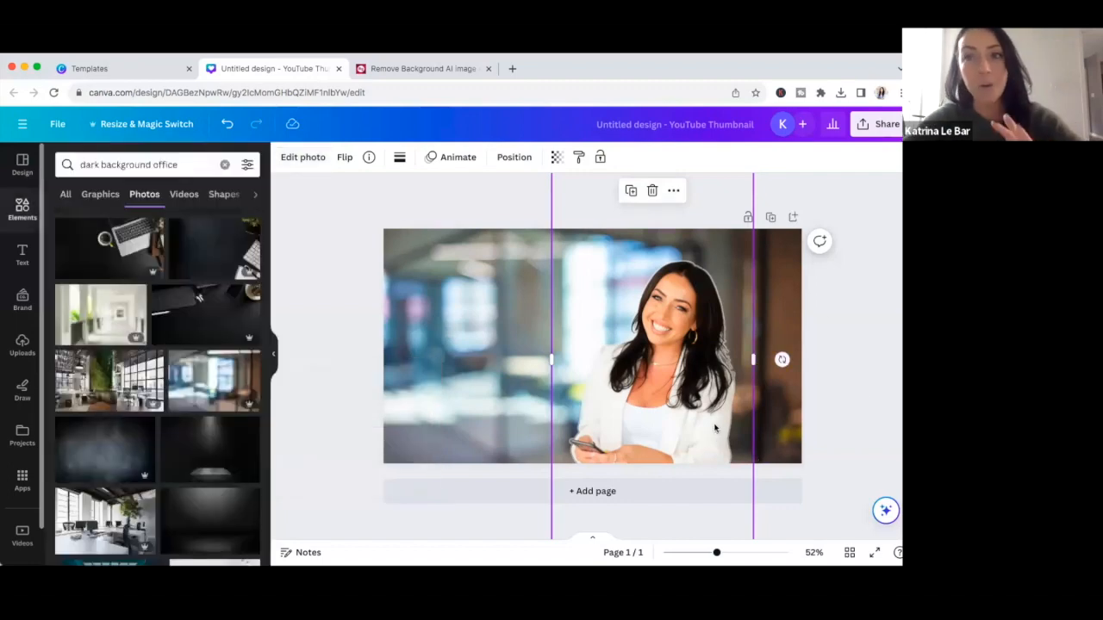
- Shift the cutout portrait slightly right, compare the shadow styles on it and settle on an Outline of size 4
{"action": "left_click_drag", "start_coordinate": [678, 375], "coordinate": [693, 375]}
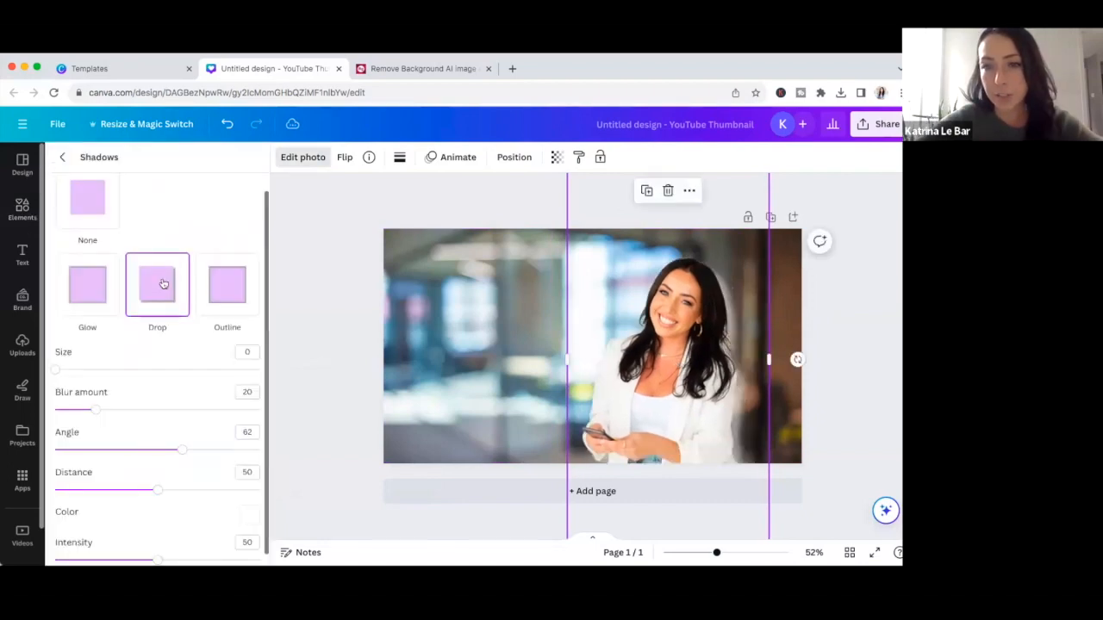
{"action": "left_click", "coordinate": [229, 284]}
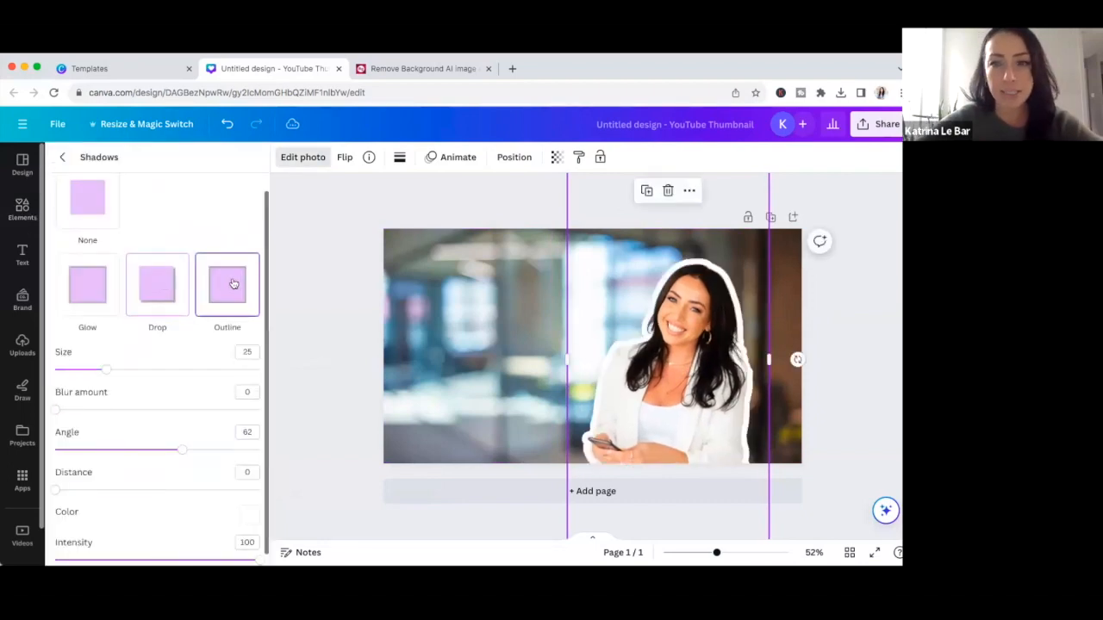
{"action": "left_click", "coordinate": [75, 295]}
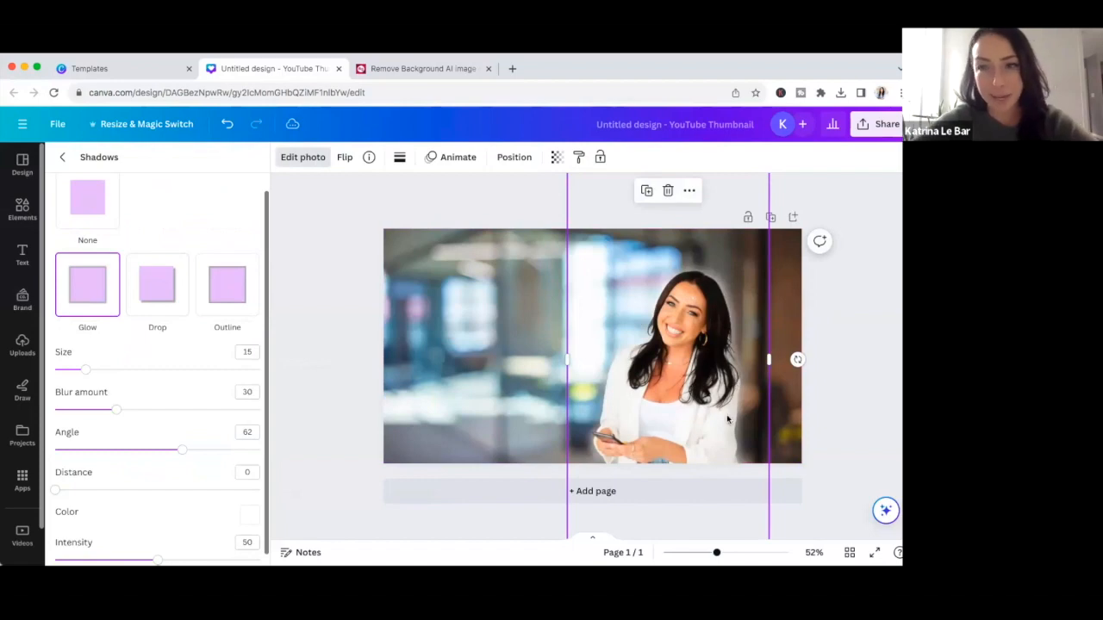
{"action": "left_click", "coordinate": [223, 308]}
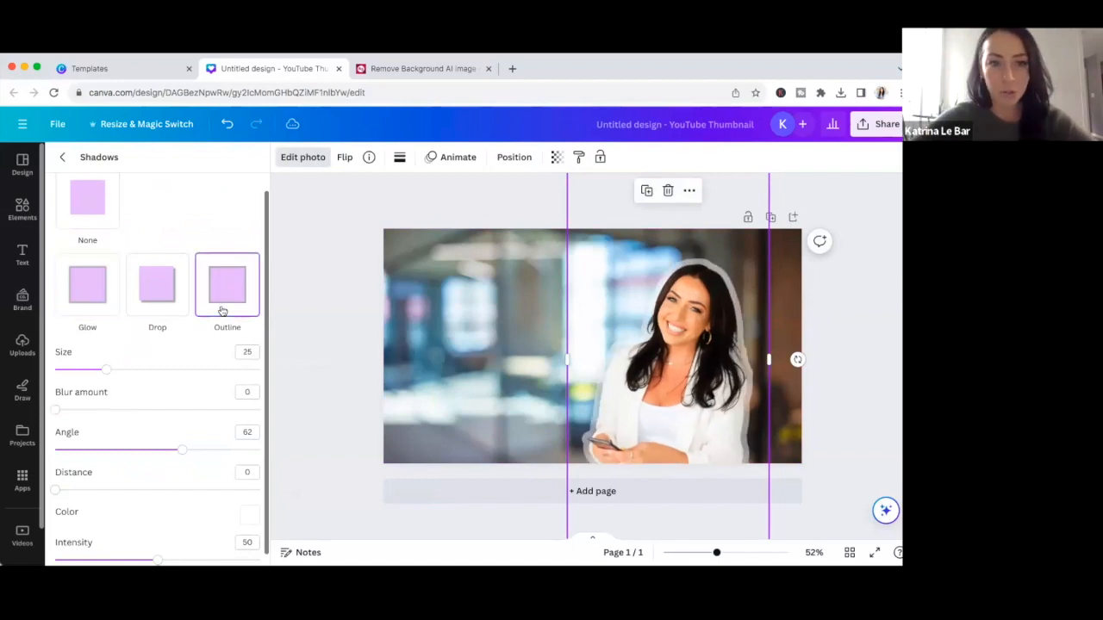
{"action": "left_click_drag", "start_coordinate": [106, 370], "coordinate": [63, 372]}
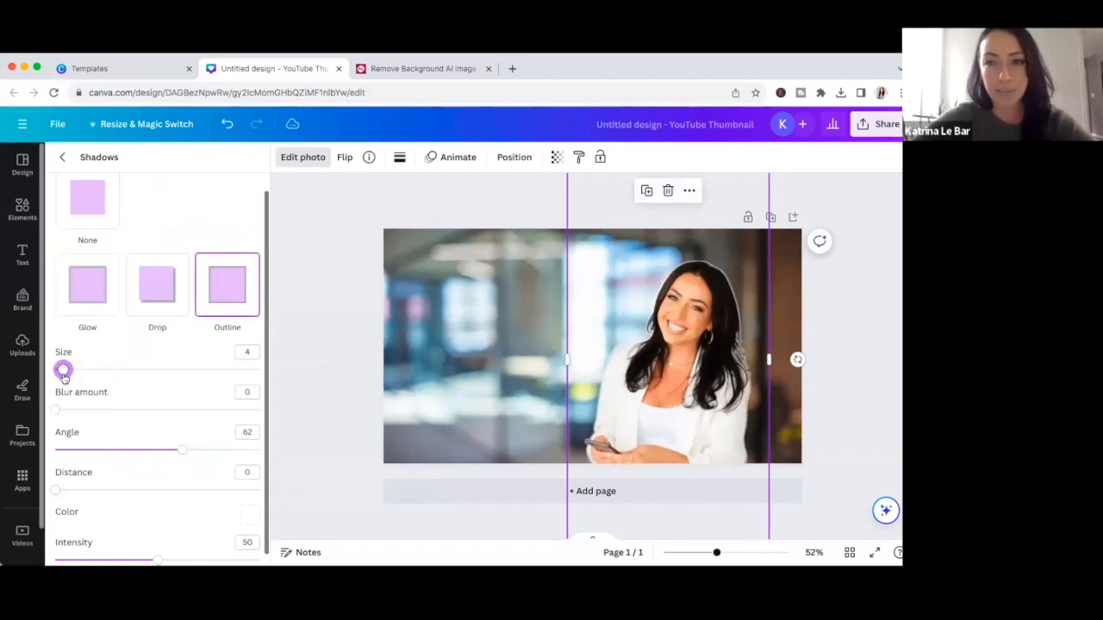
- Erase the earring beside the cutout portrait's hair with Magic Eraser at brush size 10
{"action": "left_click", "coordinate": [294, 160]}
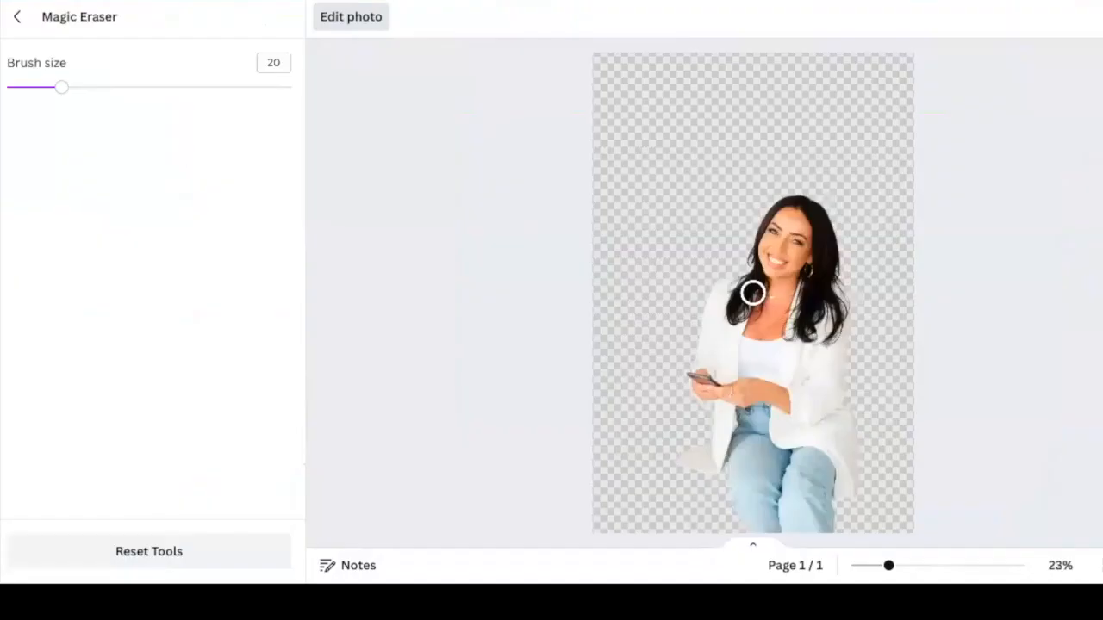
{"action": "scroll", "coordinate": [752, 293], "scroll_direction": "up", "scroll_amount": 5}
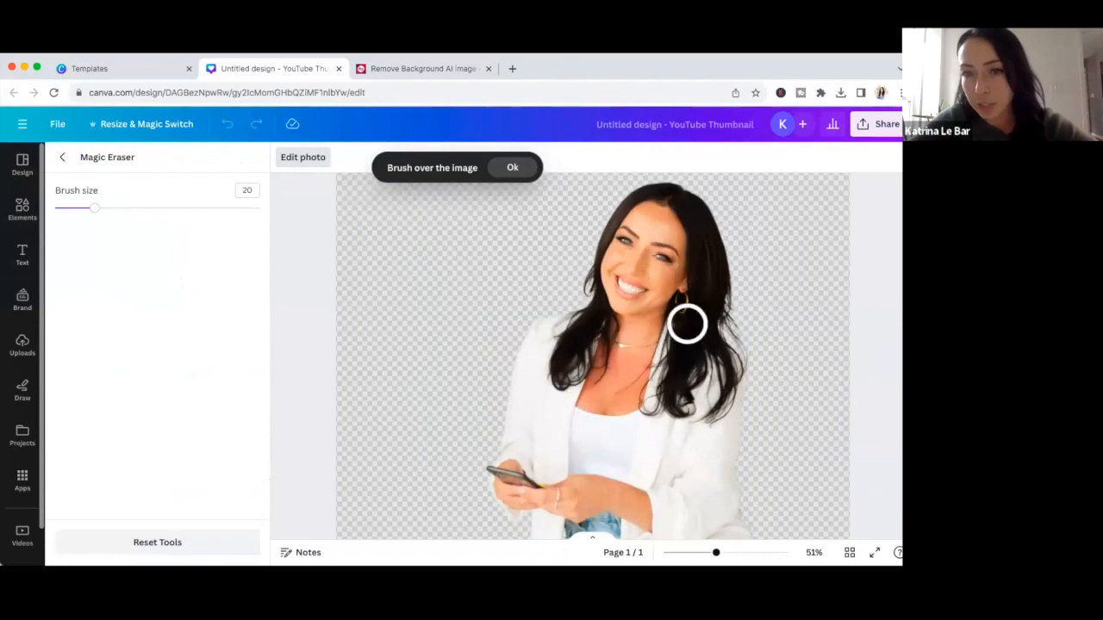
{"action": "left_click_drag", "start_coordinate": [95, 212], "coordinate": [73, 213]}
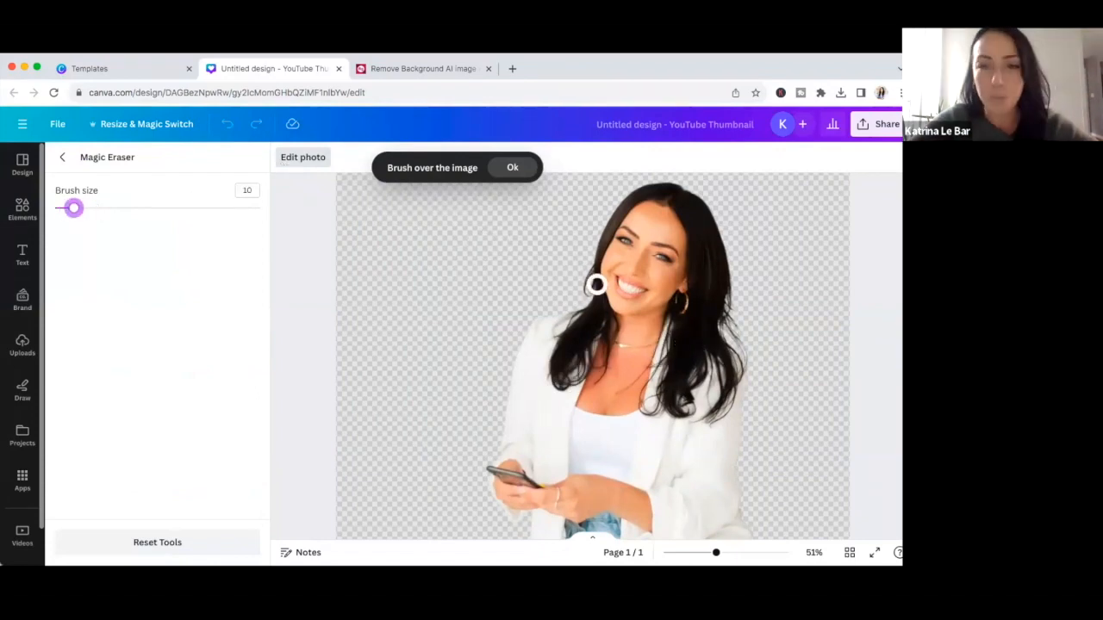
{"action": "left_click_drag", "start_coordinate": [681, 309], "coordinate": [685, 301]}
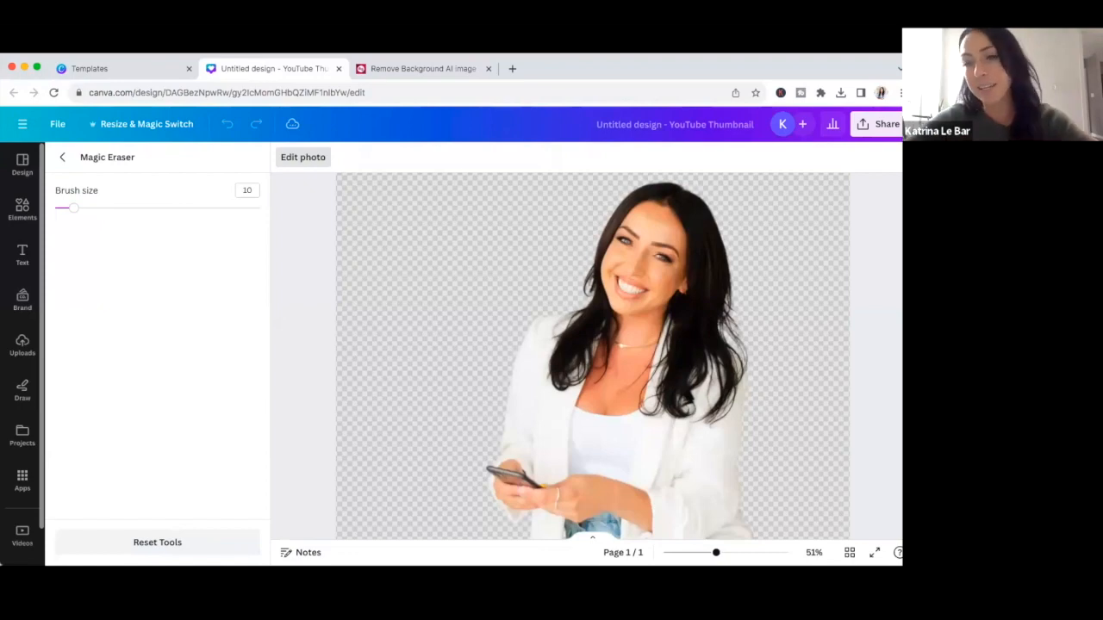
{"action": "key", "text": "Escape"}
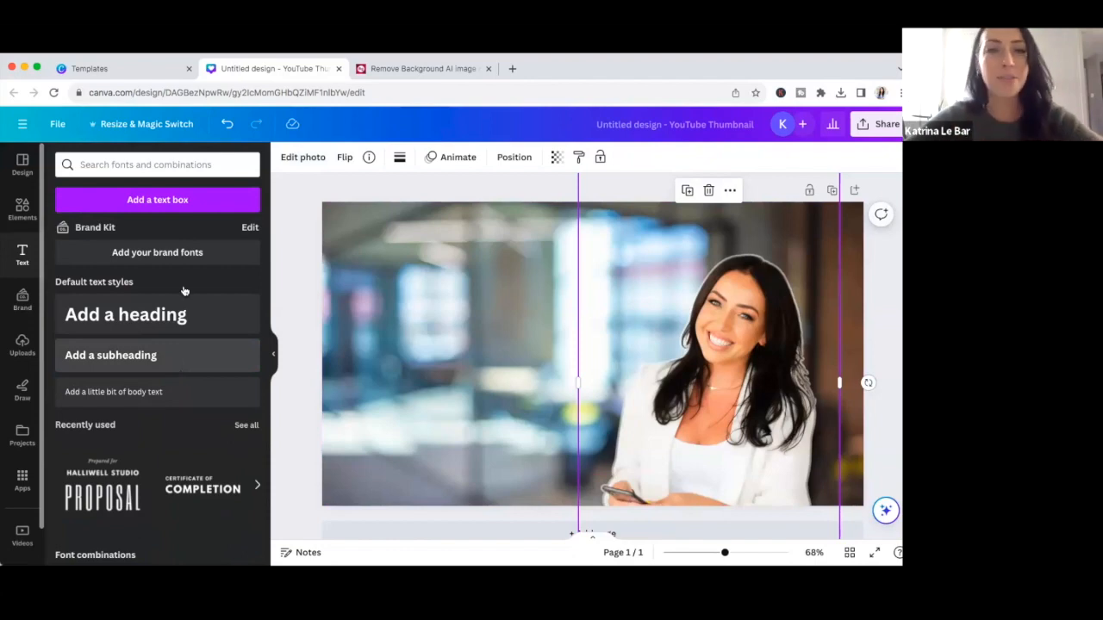
- Search the graphics library for "instagram"
{"action": "left_click", "coordinate": [23, 210]}
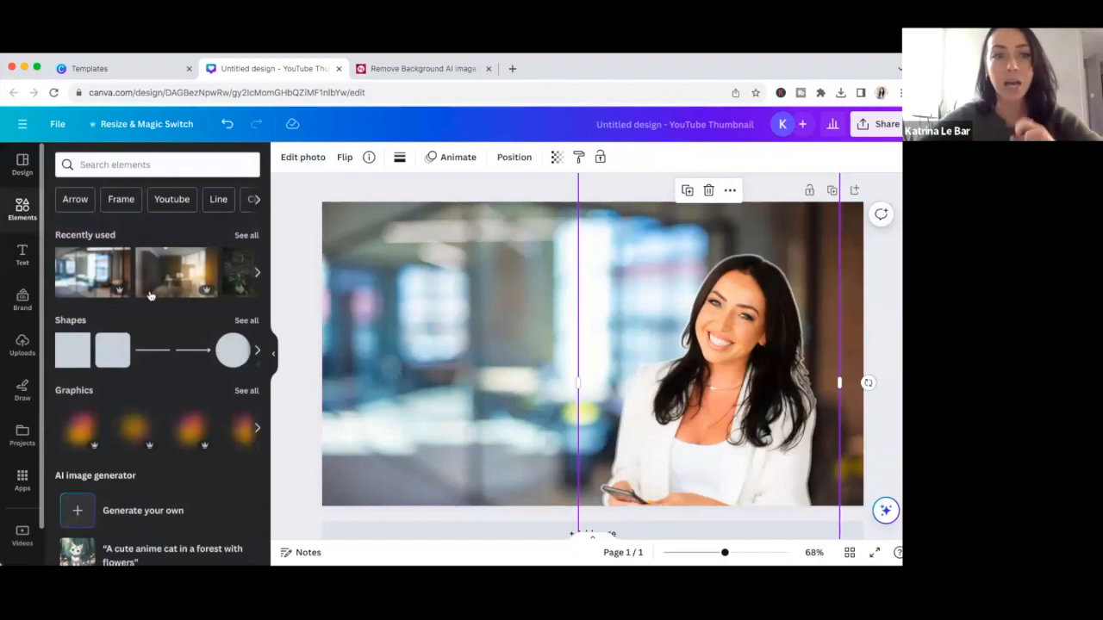
{"action": "scroll", "coordinate": [151, 297], "scroll_direction": "down", "scroll_amount": 2}
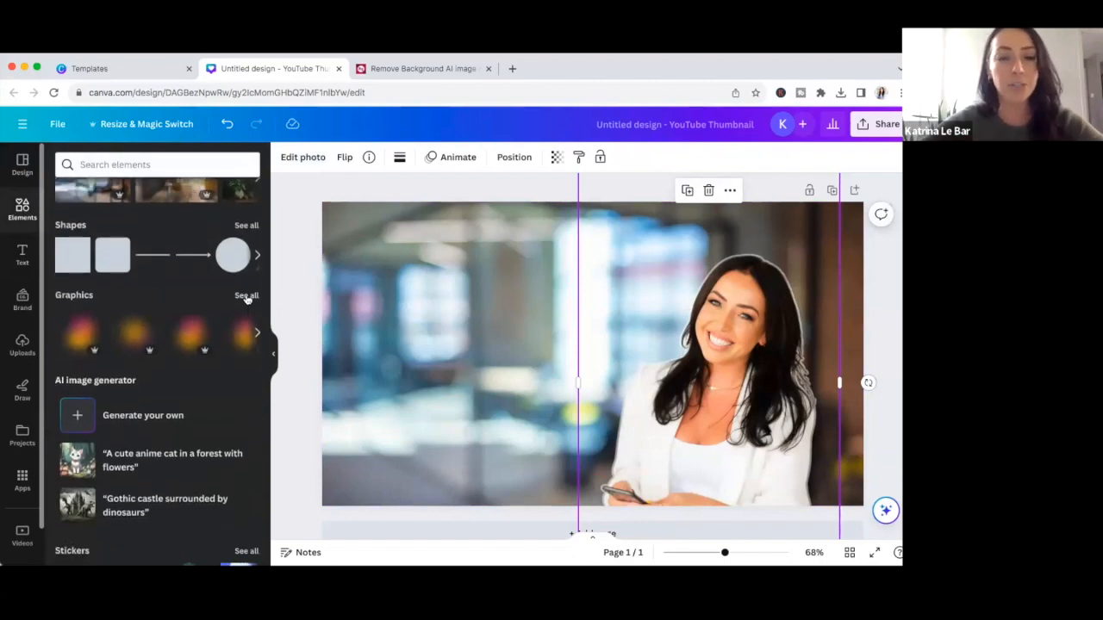
{"action": "left_click", "coordinate": [247, 295]}
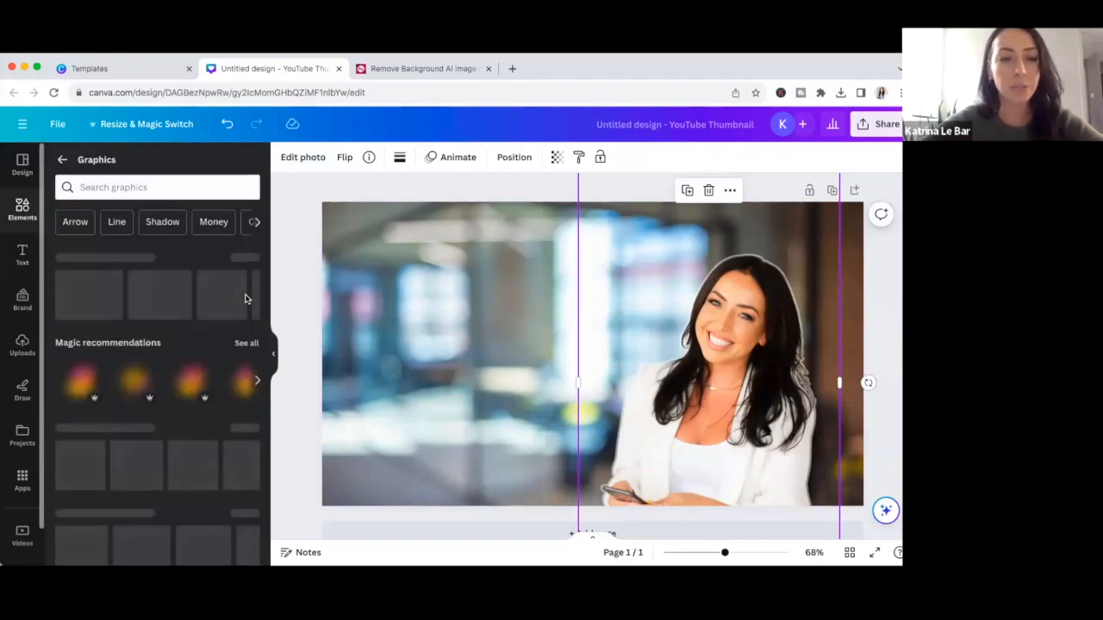
{"action": "left_click", "coordinate": [155, 187]}
{"action": "type", "text": "instgr"}
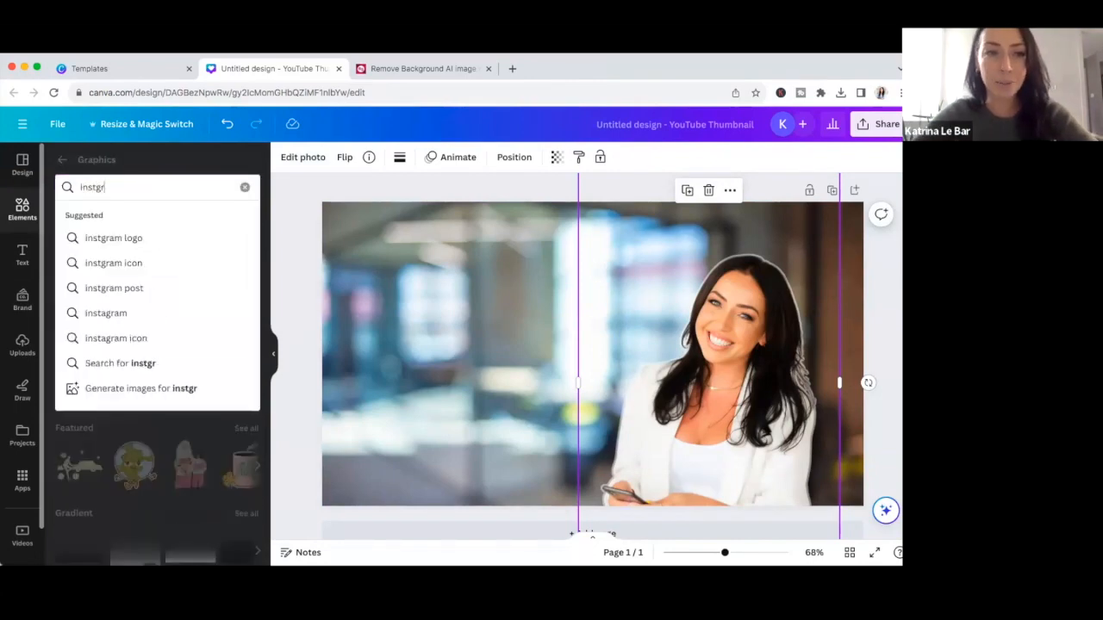
{"action": "key", "text": "BackSpace"}
{"action": "type", "text": "ag"}
{"action": "key", "text": "BackSpace"}
{"action": "key", "text": "BackSpace"}
{"action": "key", "text": "BackSpace"}
{"action": "type", "text": "agram"}
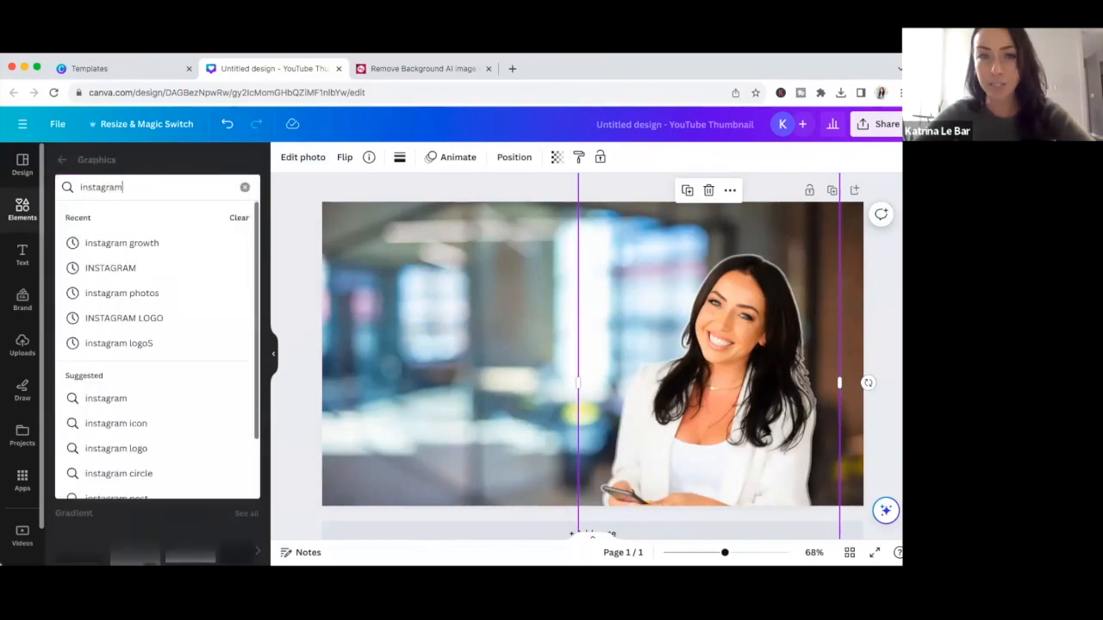
{"action": "key", "text": "Return"}
- Try the three-icon Instagram reactions graphic at a smaller size, replace it with the column of red heart bubbles and layer that behind the portrait
{"action": "left_click", "coordinate": [96, 423]}
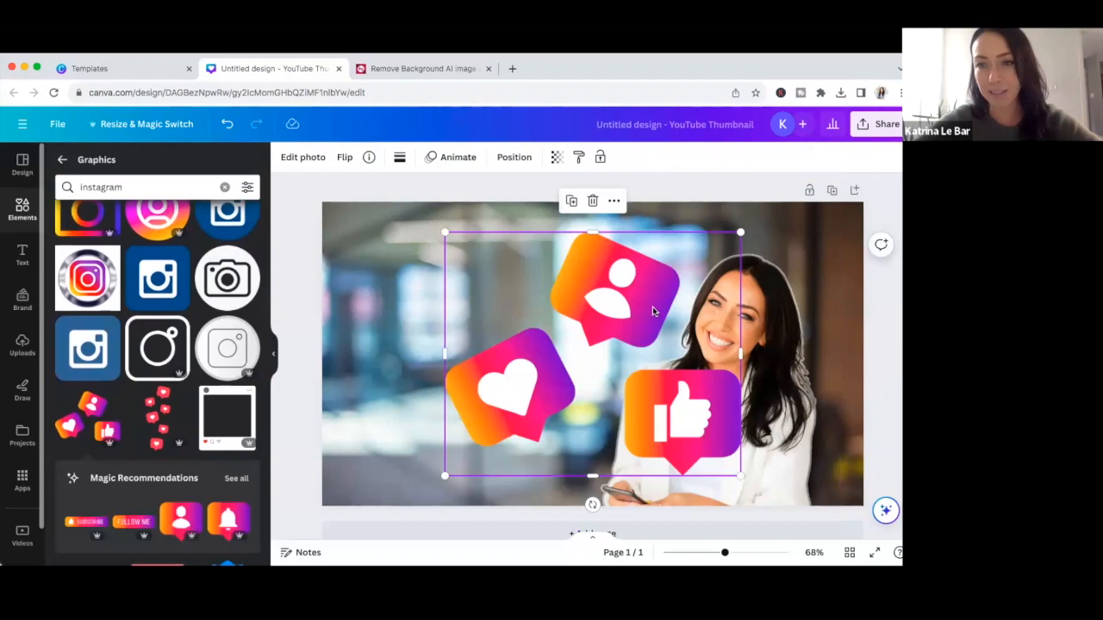
{"action": "left_click_drag", "start_coordinate": [740, 233], "coordinate": [553, 386]}
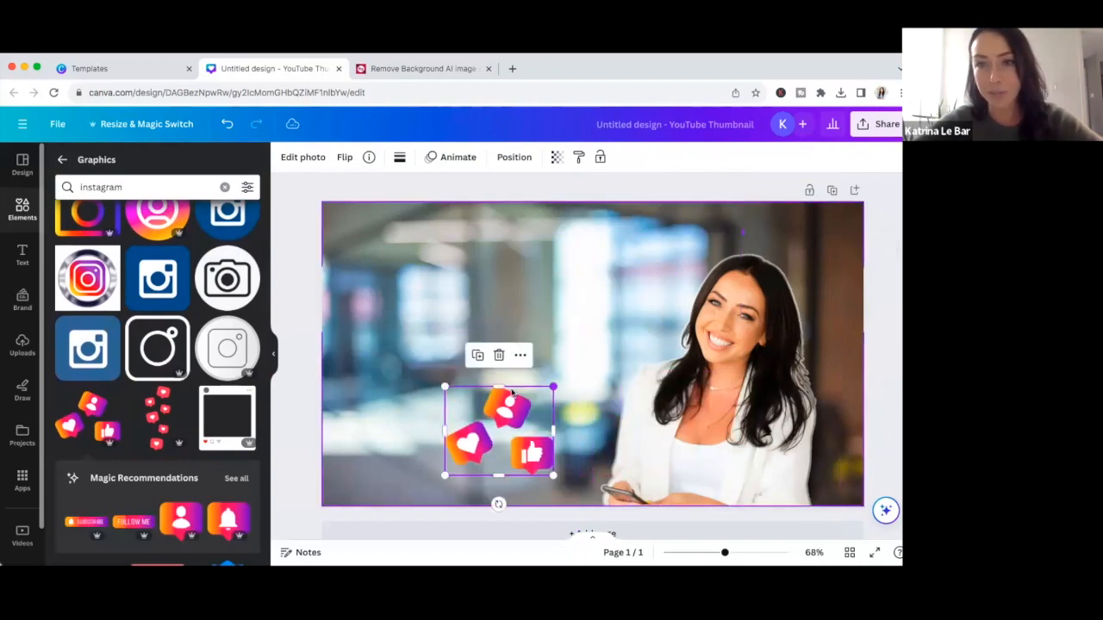
{"action": "left_click_drag", "start_coordinate": [500, 431], "coordinate": [702, 288]}
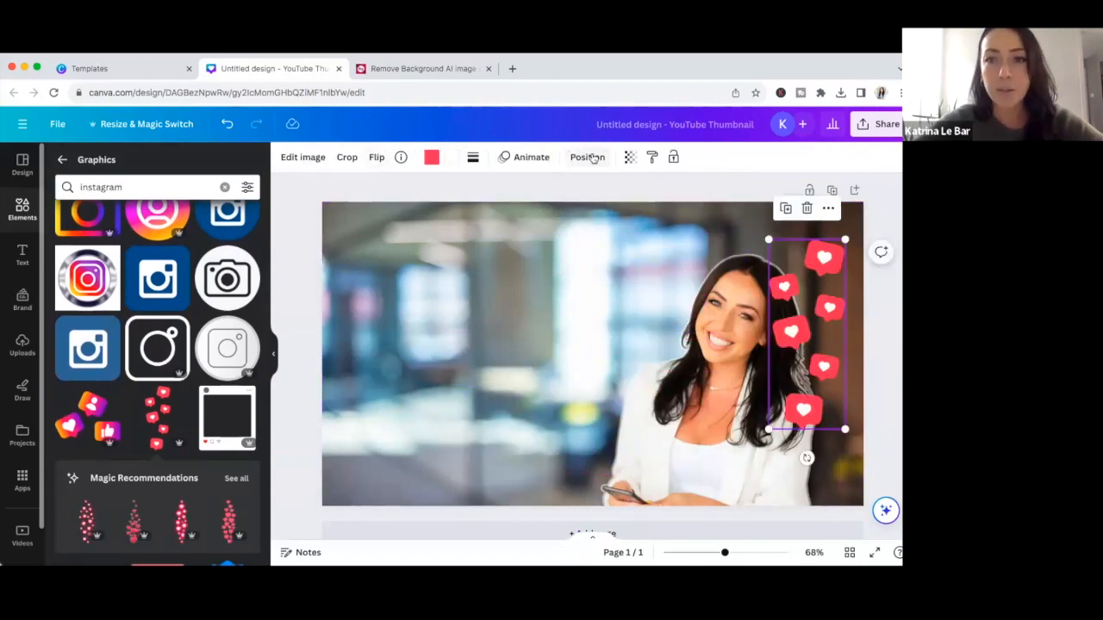
{"action": "left_click", "coordinate": [589, 157]}
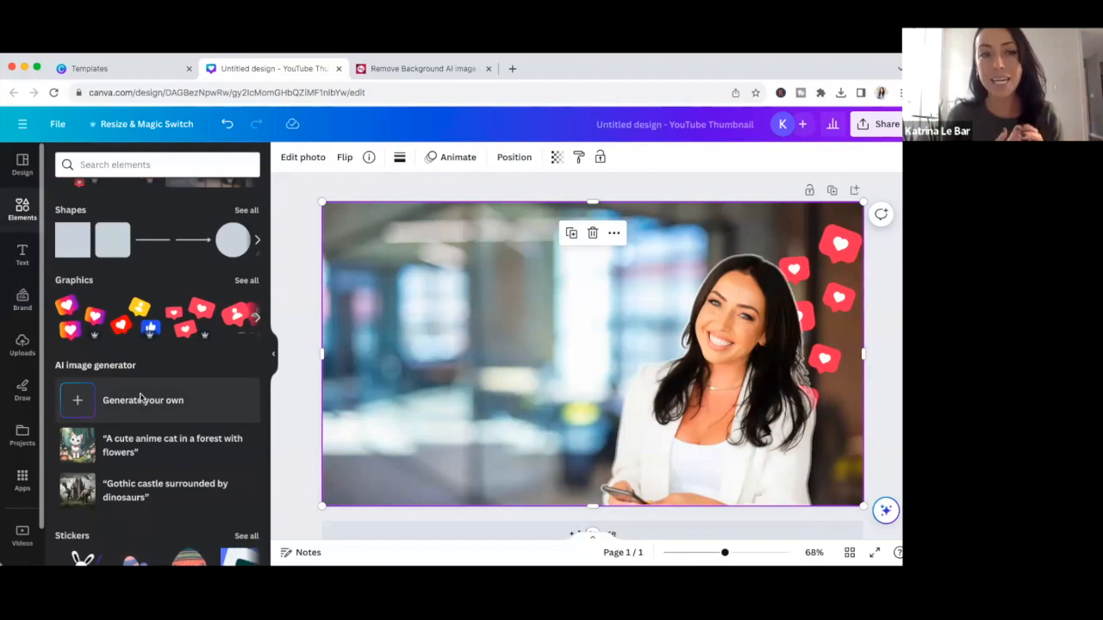
- Generate AI images of a dog in a rain jacket and add the black-and-white dog in the blue jacket to the design
{"action": "left_click", "coordinate": [141, 397]}
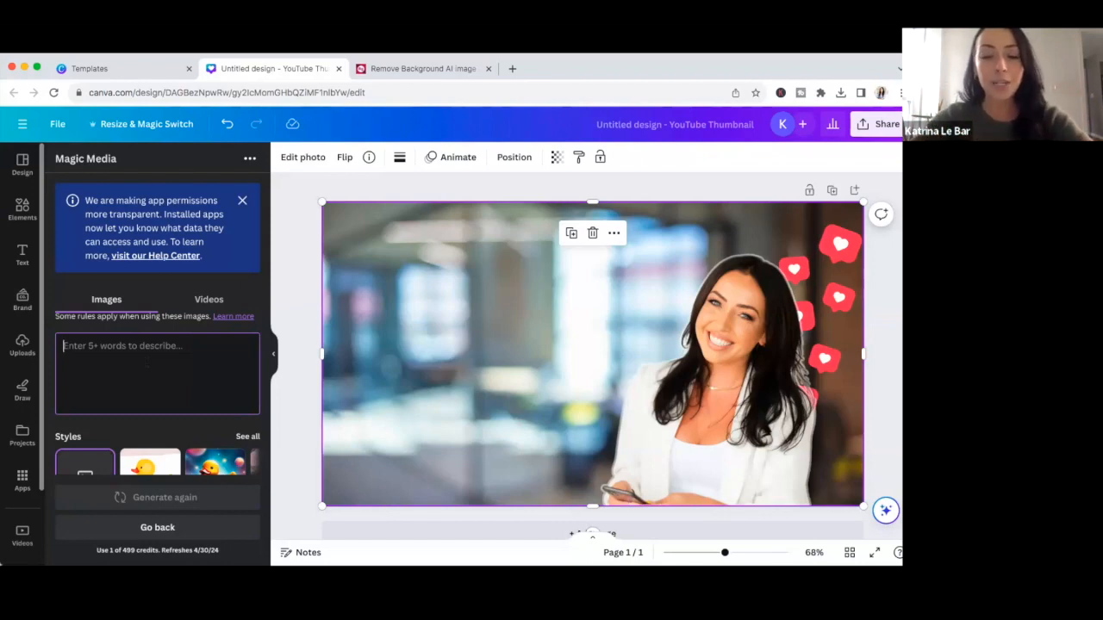
{"action": "type", "text": "dog in"}
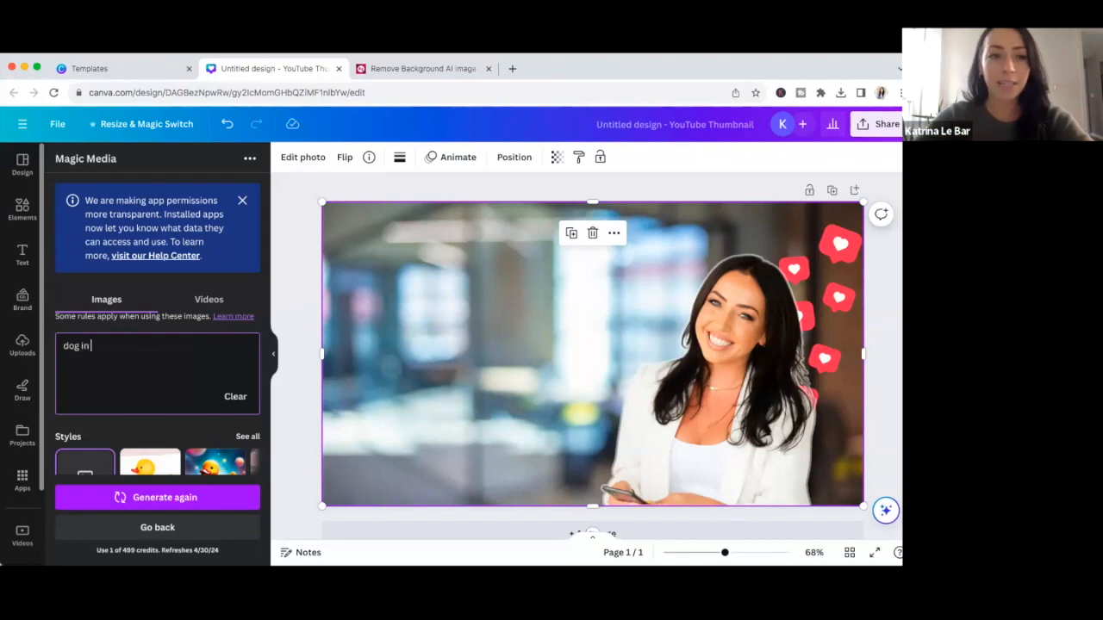
{"action": "type", "text": " rain jacket on"}
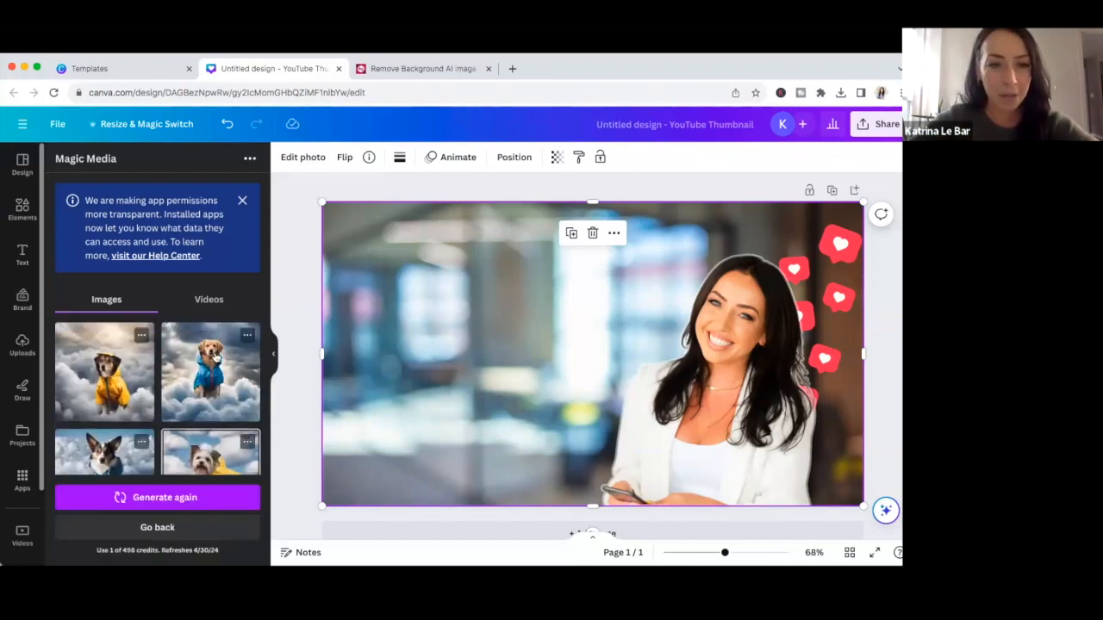
{"action": "scroll", "coordinate": [139, 397], "scroll_direction": "down", "scroll_amount": 1}
{"action": "left_click", "coordinate": [113, 421]}
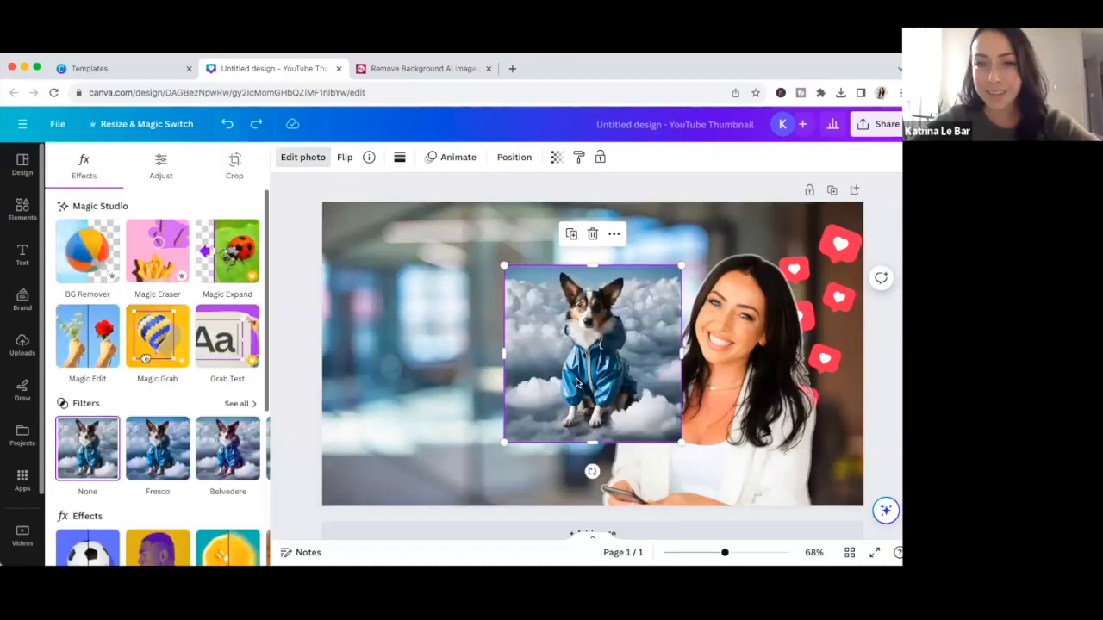
- Enlarge the generated dog image to cover the page area beside the portrait
{"action": "left_click_drag", "start_coordinate": [506, 268], "coordinate": [403, 280]}
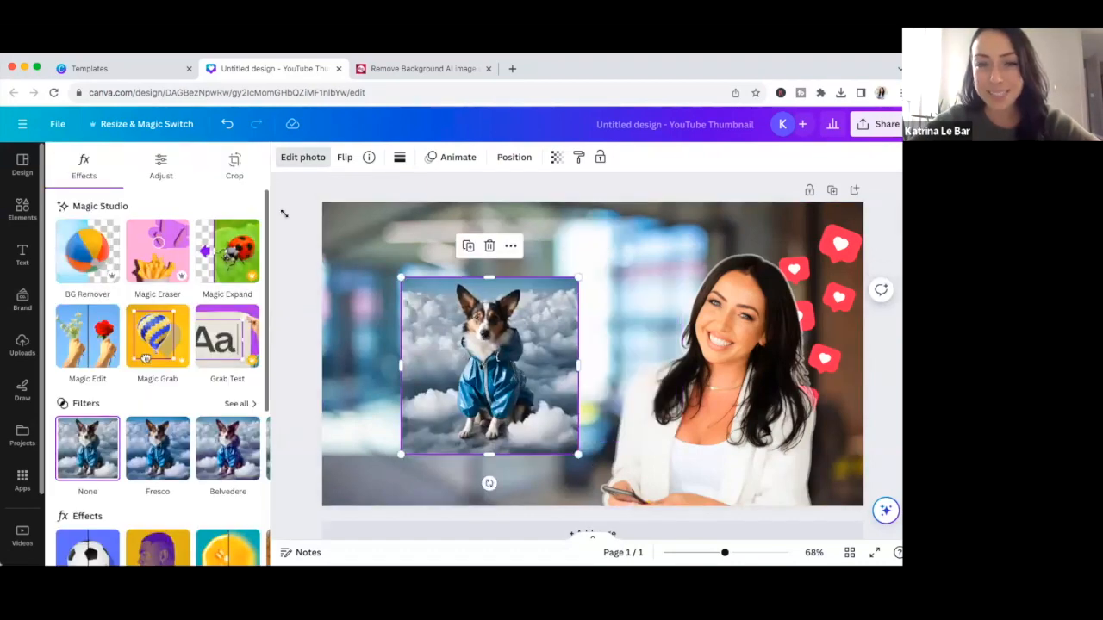
{"action": "left_click_drag", "start_coordinate": [284, 213], "coordinate": [308, 183]}
{"action": "left_click_drag", "start_coordinate": [580, 454], "coordinate": [630, 506]}
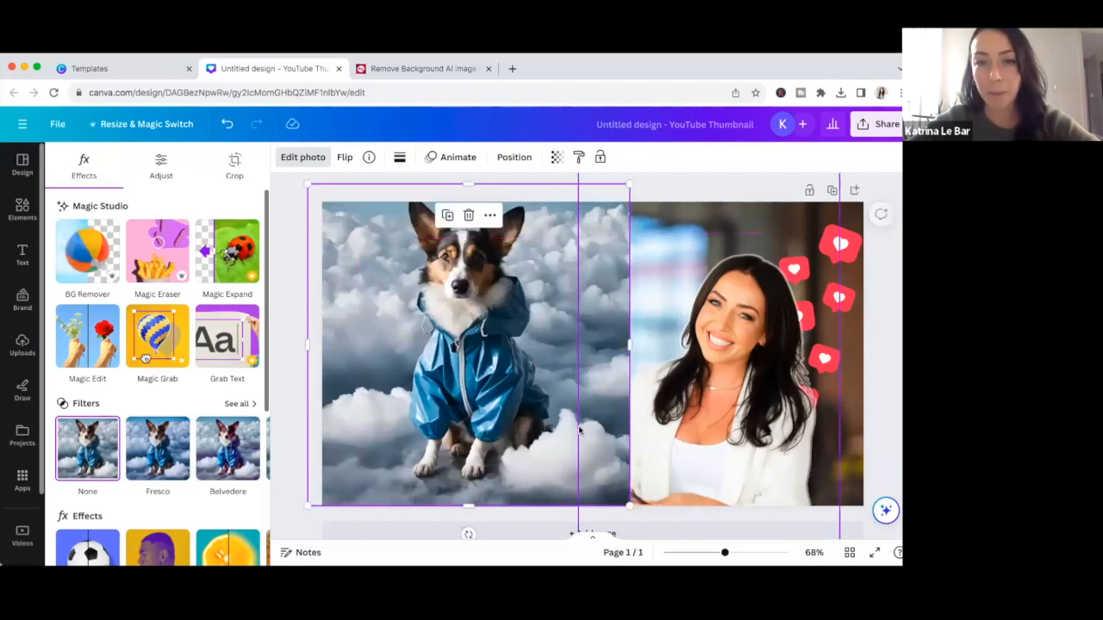
{"action": "left_click_drag", "start_coordinate": [566, 383], "coordinate": [572, 376]}
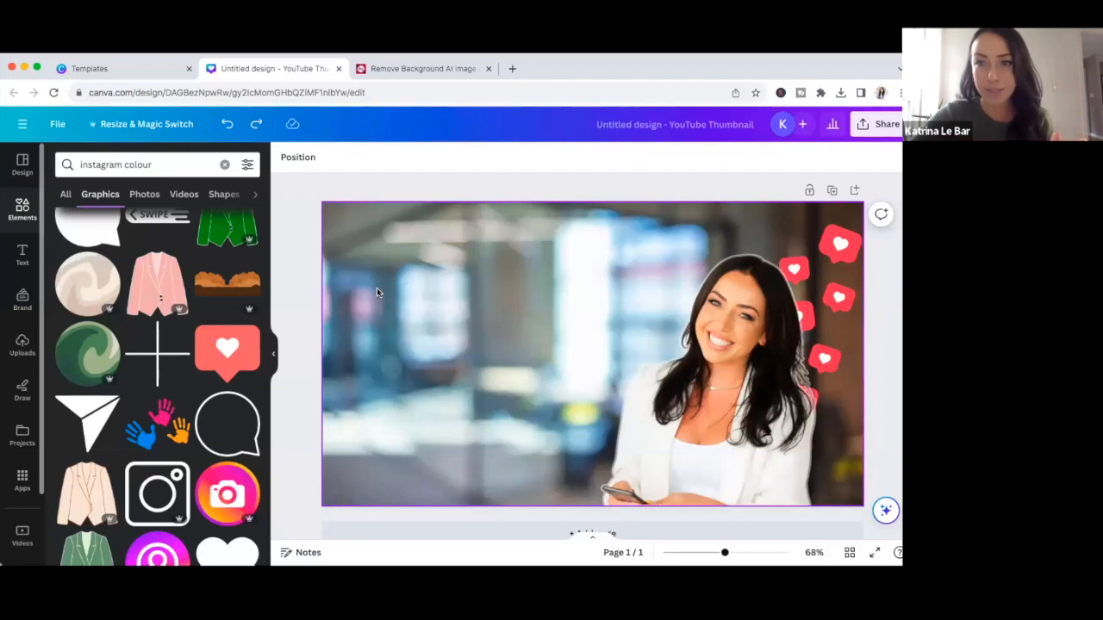
- Duplicate the thumbnail page and delete the blurred office background from the copy
{"action": "key", "text": "super+shift+z"}
{"action": "scroll", "coordinate": [507, 280], "scroll_direction": "down", "scroll_amount": 1}
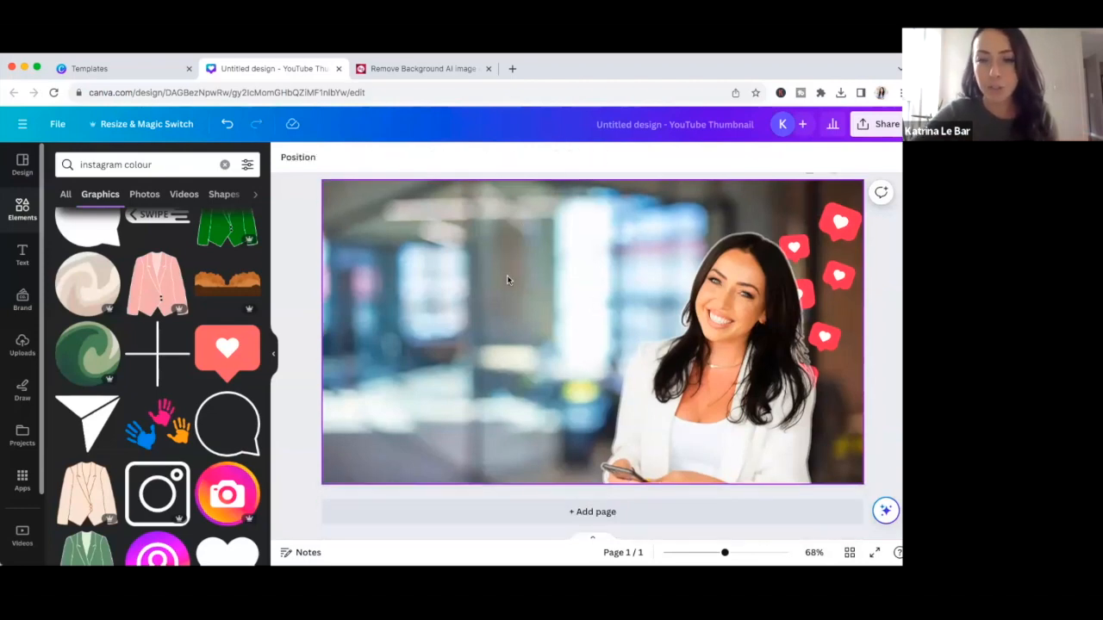
{"action": "scroll", "coordinate": [706, 250], "scroll_direction": "up", "scroll_amount": 1}
{"action": "left_click", "coordinate": [833, 199]}
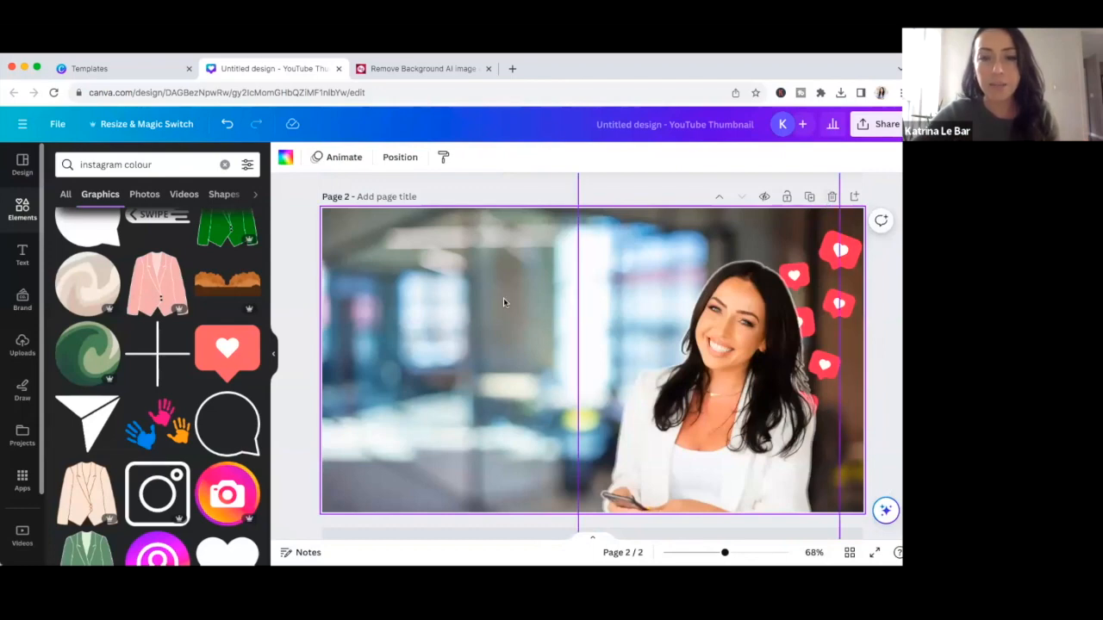
{"action": "left_click", "coordinate": [428, 297]}
{"action": "key", "text": "Delete"}
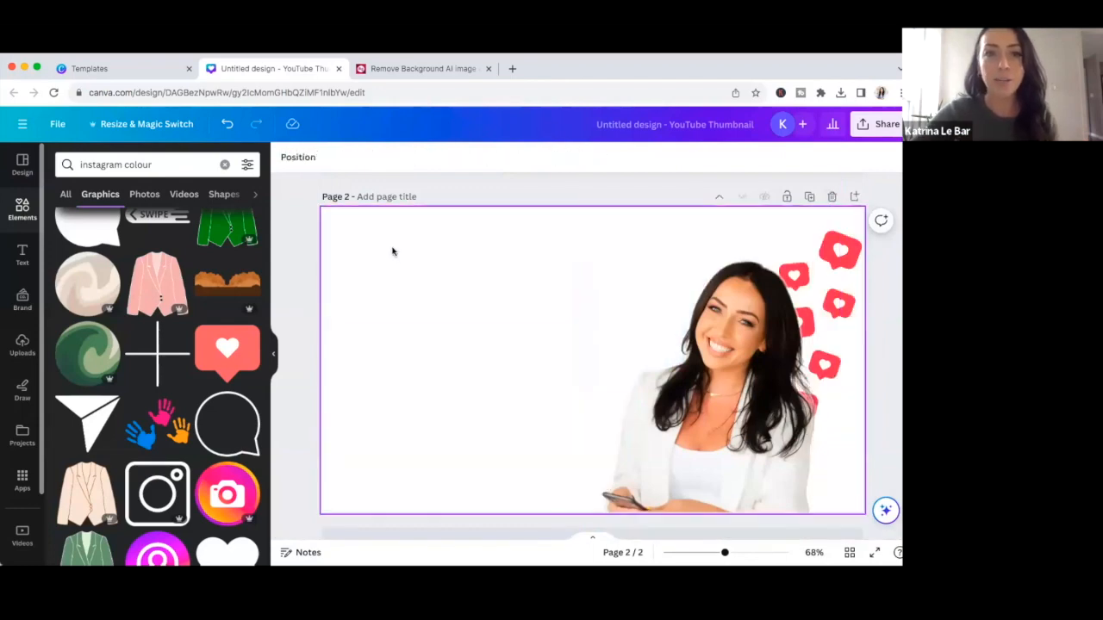
- Search the elements for "instagram color background" and browse all matching graphics
{"action": "left_click", "coordinate": [285, 158]}
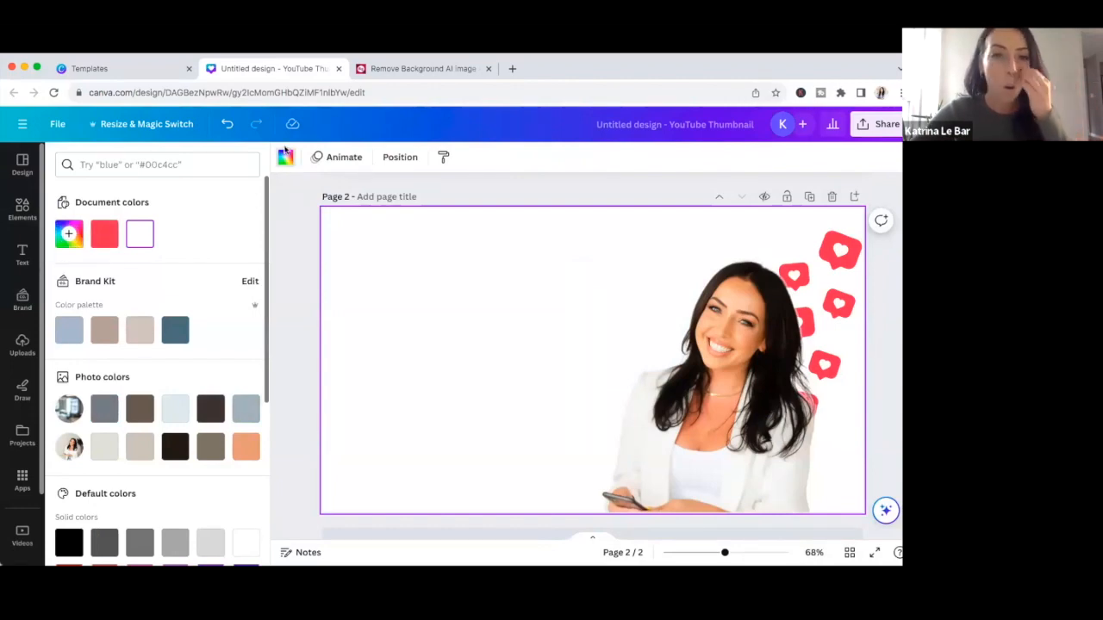
{"action": "left_click", "coordinate": [21, 212]}
{"action": "left_click", "coordinate": [225, 165]}
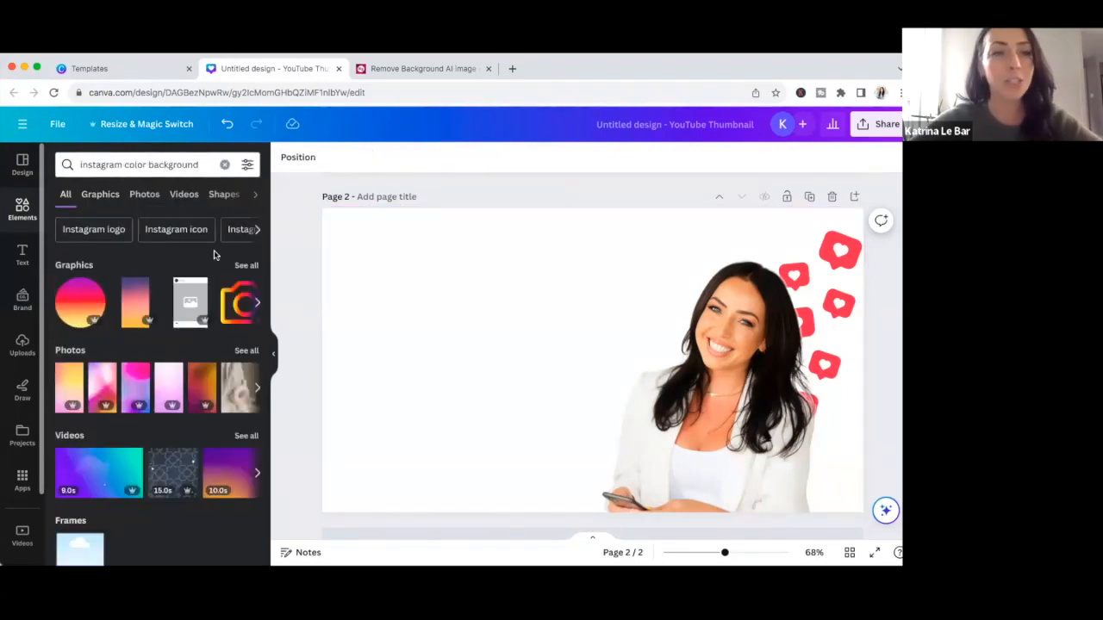
{"action": "left_click", "coordinate": [245, 267]}
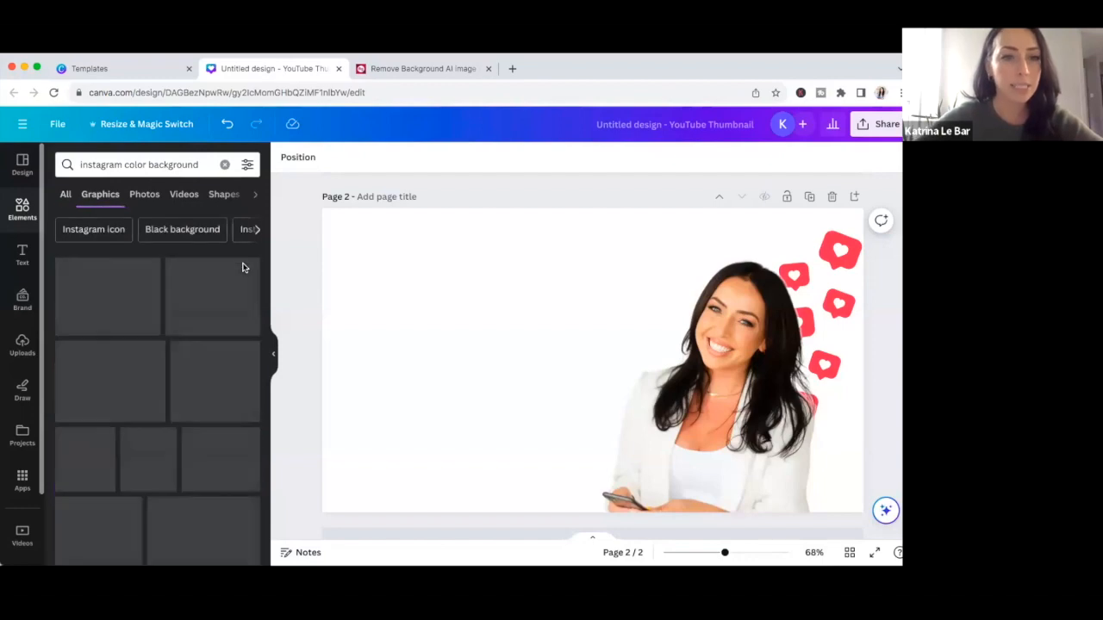
{"action": "scroll", "coordinate": [237, 299], "scroll_direction": "down", "scroll_amount": 5}
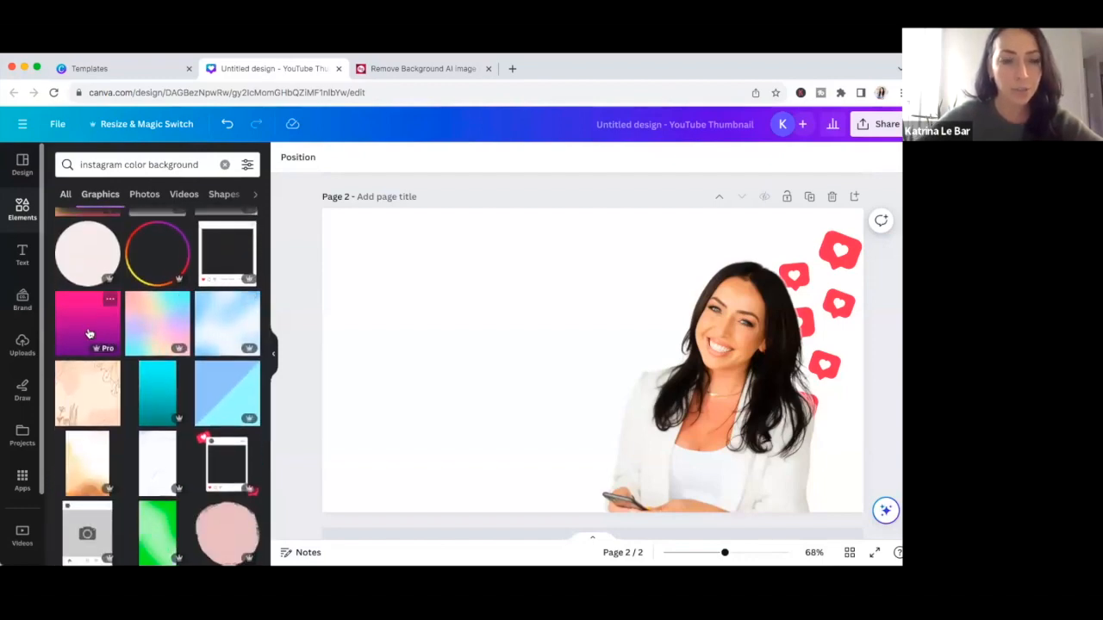
- Fill page 2 with the pink-to-purple gradient graphic and send it backward behind the portrait and heart bubbles
{"action": "left_click_drag", "start_coordinate": [83, 327], "coordinate": [340, 312]}
{"action": "left_click", "coordinate": [517, 162]}
{"action": "left_click", "coordinate": [219, 189]}
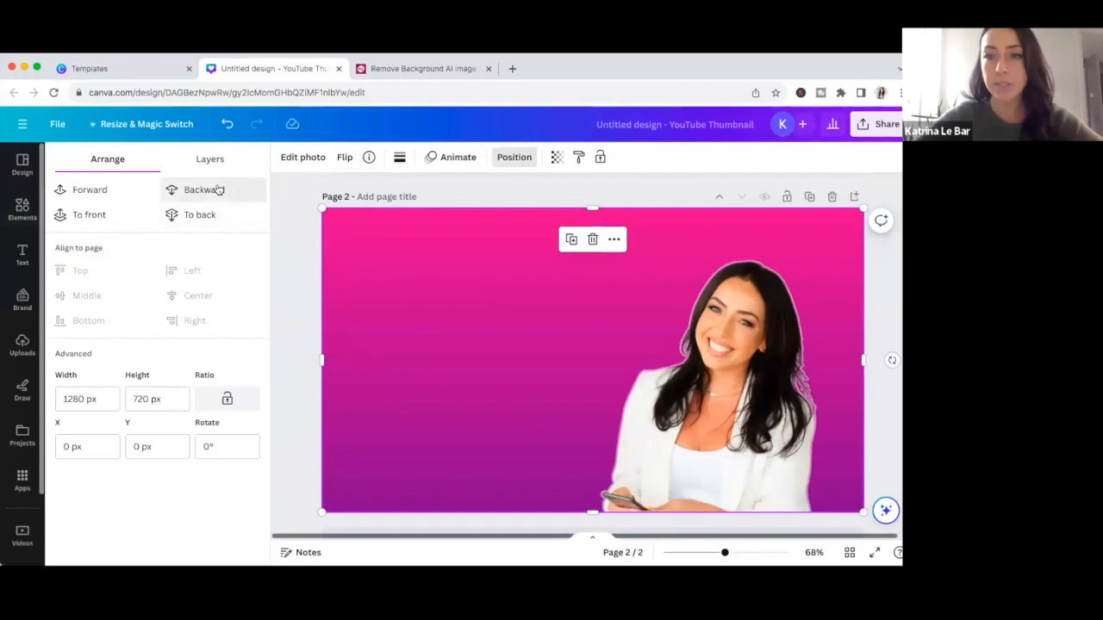
{"action": "left_click", "coordinate": [219, 190]}
{"action": "left_click", "coordinate": [288, 292]}
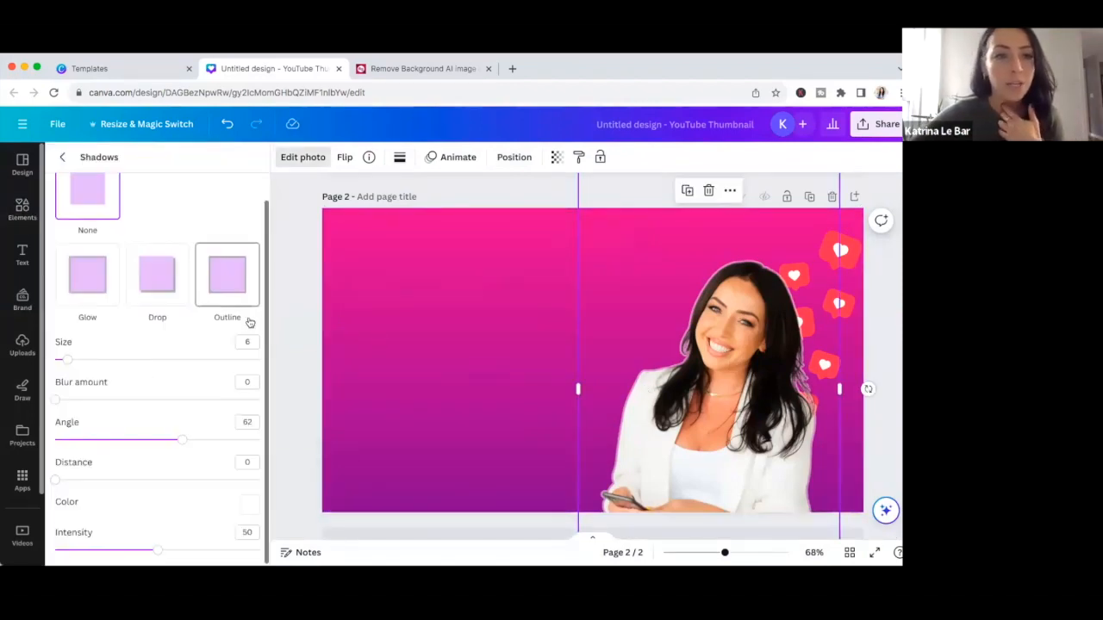
- Compare blur and size settings on the portrait's shadow, settle on a Glow of size 15 and blur amount 30, and raise its intensity slightly
{"action": "left_click_drag", "start_coordinate": [71, 399], "coordinate": [97, 405]}
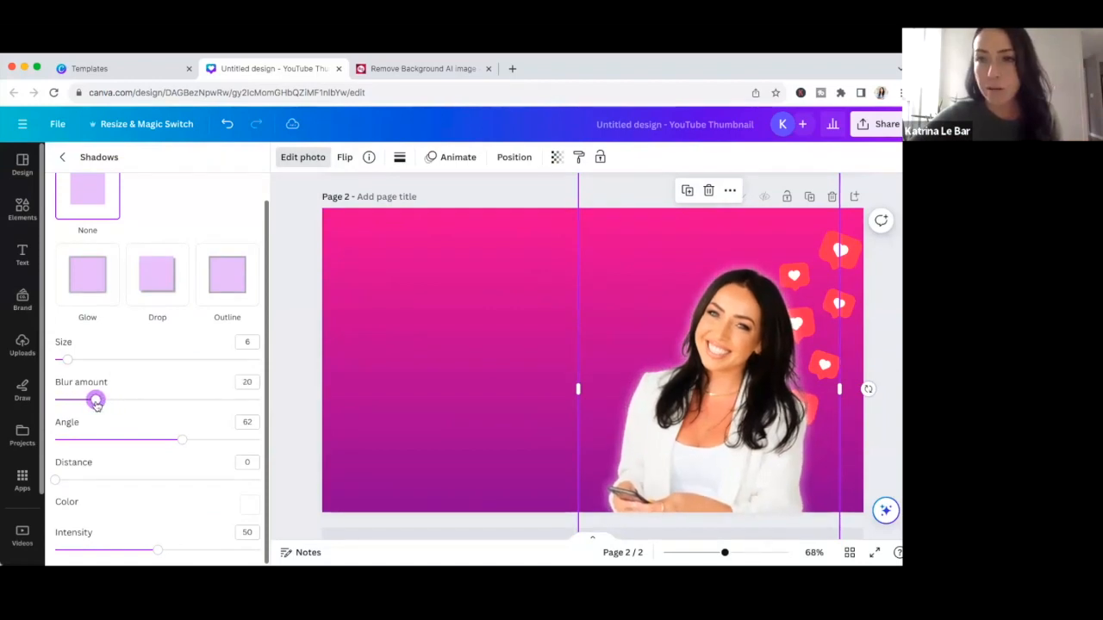
{"action": "left_click_drag", "start_coordinate": [72, 360], "coordinate": [80, 360]}
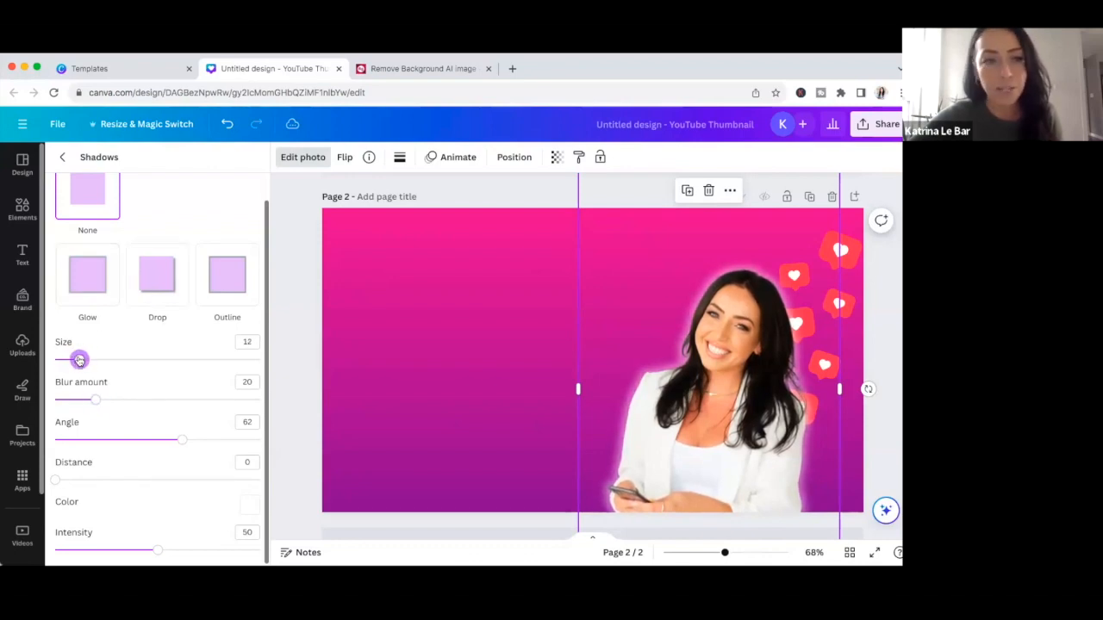
{"action": "left_click", "coordinate": [222, 305]}
{"action": "left_click", "coordinate": [86, 328]}
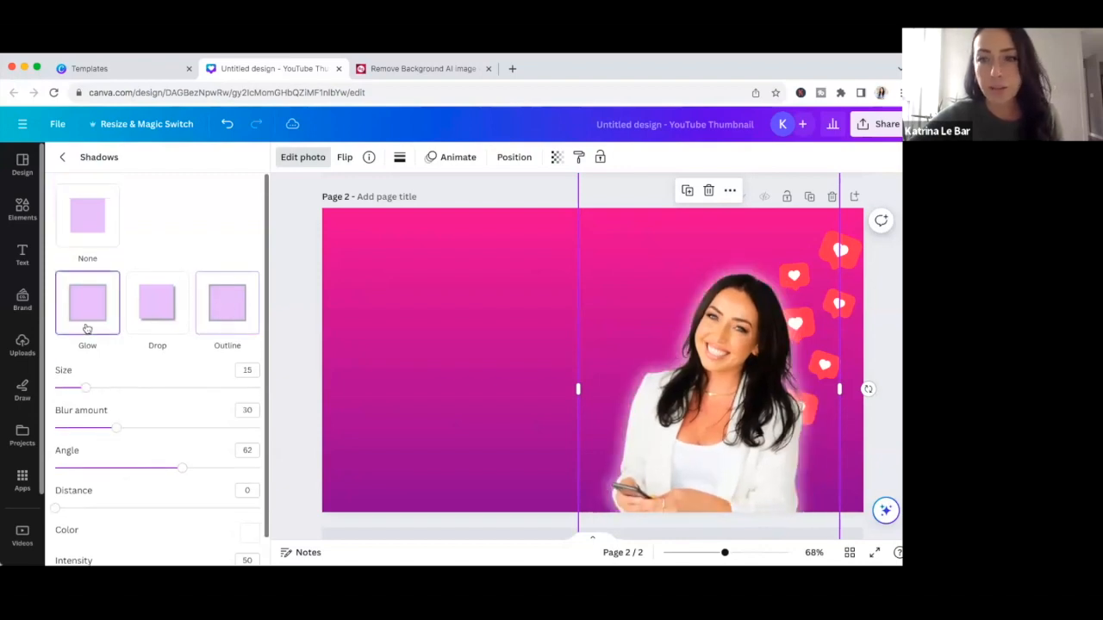
{"action": "scroll", "coordinate": [154, 473], "scroll_direction": "down", "scroll_amount": 1}
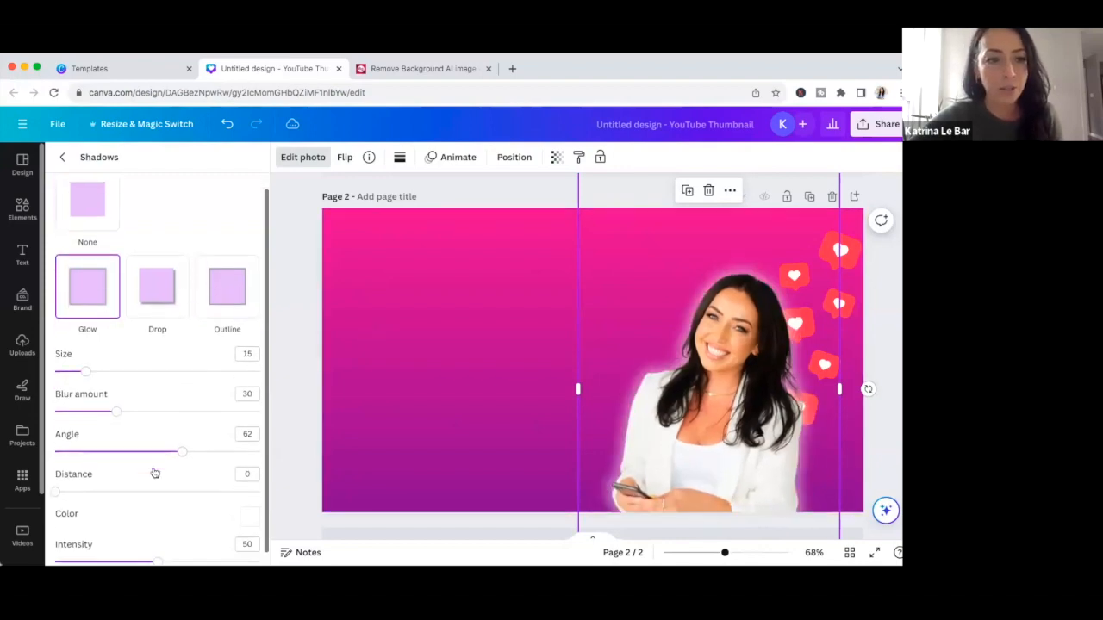
{"action": "scroll", "coordinate": [154, 473], "scroll_direction": "down", "scroll_amount": 1}
{"action": "mouse_move", "coordinate": [154, 550]}
{"action": "left_mouse_down"}
{"action": "mouse_move", "coordinate": [115, 548]}
{"action": "mouse_move", "coordinate": [165, 550]}
{"action": "left_mouse_up"}
- Search the elements for "glow", add the soft white glow graphic, and enlarge it over the portrait
{"action": "left_click", "coordinate": [22, 209]}
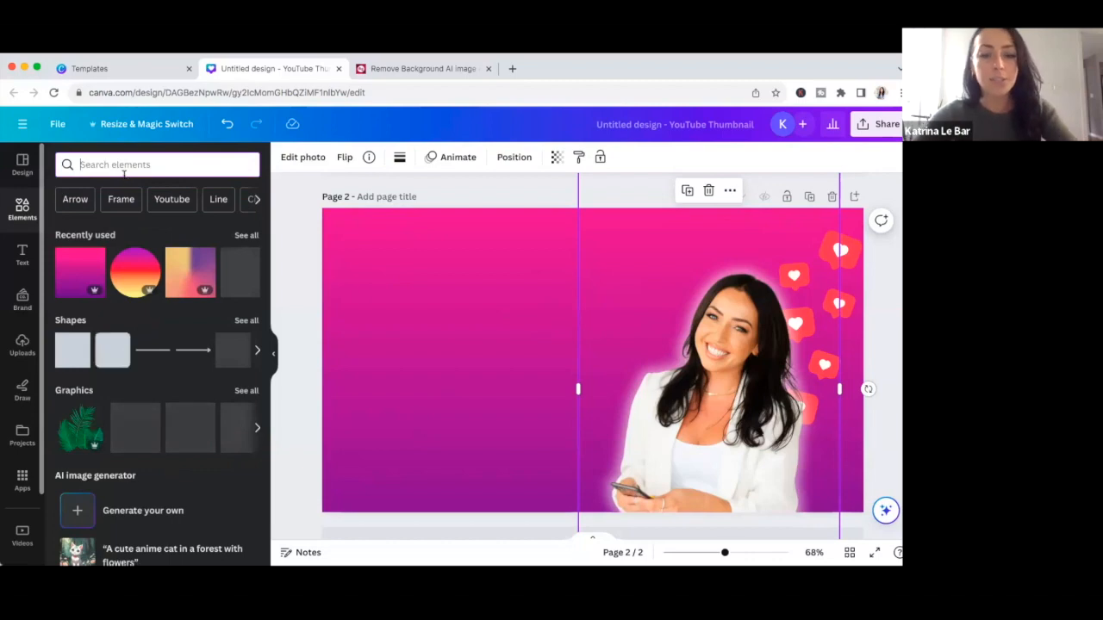
{"action": "type", "text": "glow"}
{"action": "key", "text": "Return"}
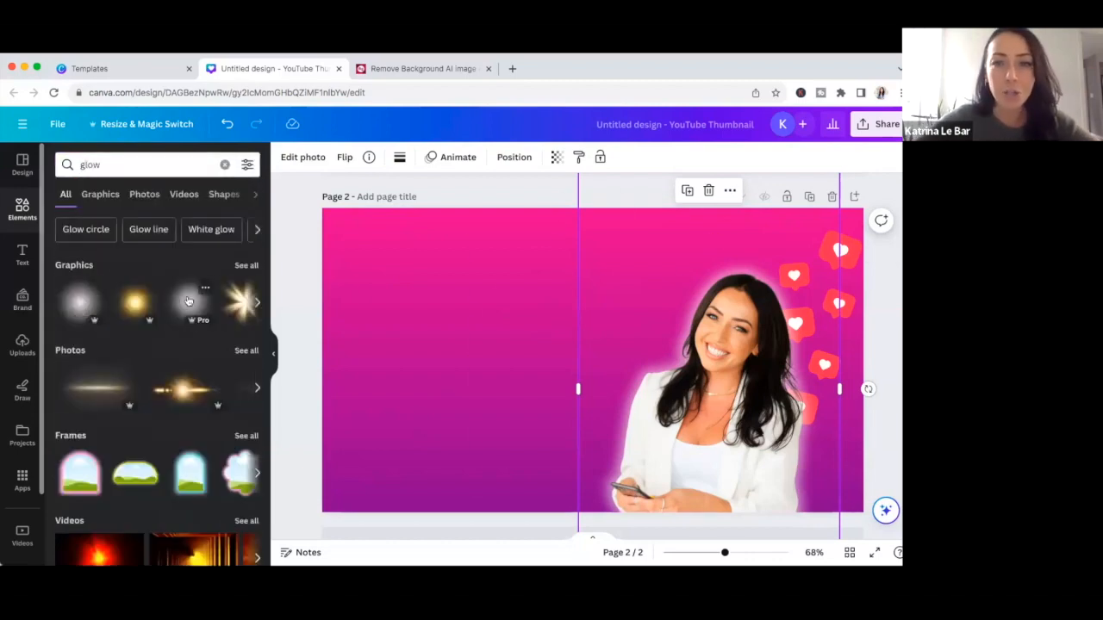
{"action": "left_click", "coordinate": [188, 300]}
{"action": "left_click_drag", "start_coordinate": [714, 238], "coordinate": [880, 226]}
{"action": "left_click_drag", "start_coordinate": [636, 289], "coordinate": [711, 367]}
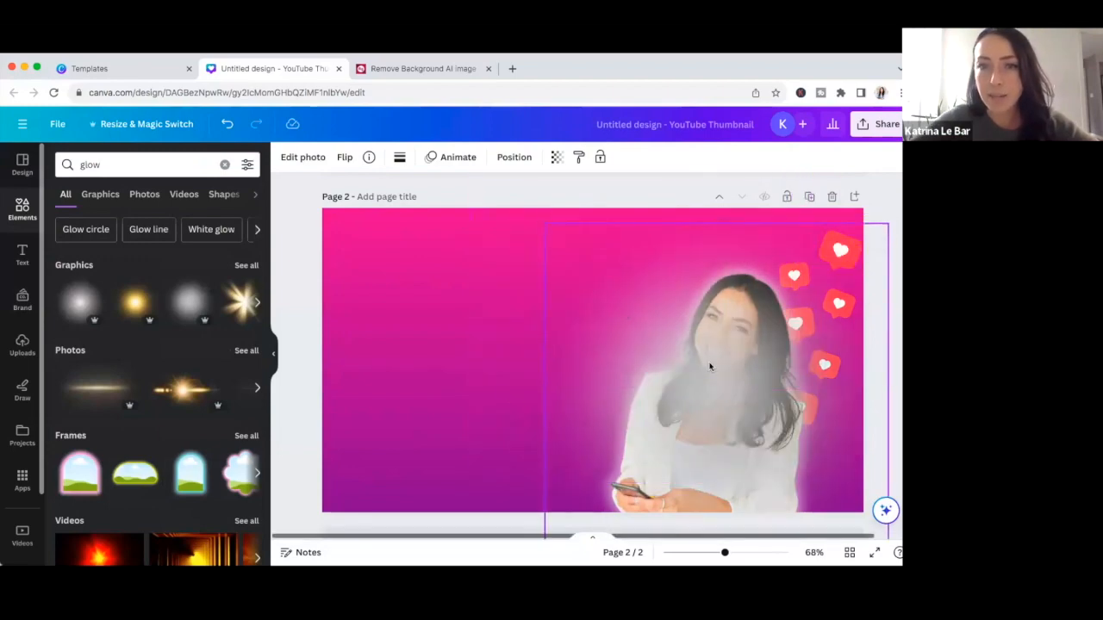
- Send the white glow backward so it sits behind the portrait, and enlarge it slightly
{"action": "left_click", "coordinate": [517, 159]}
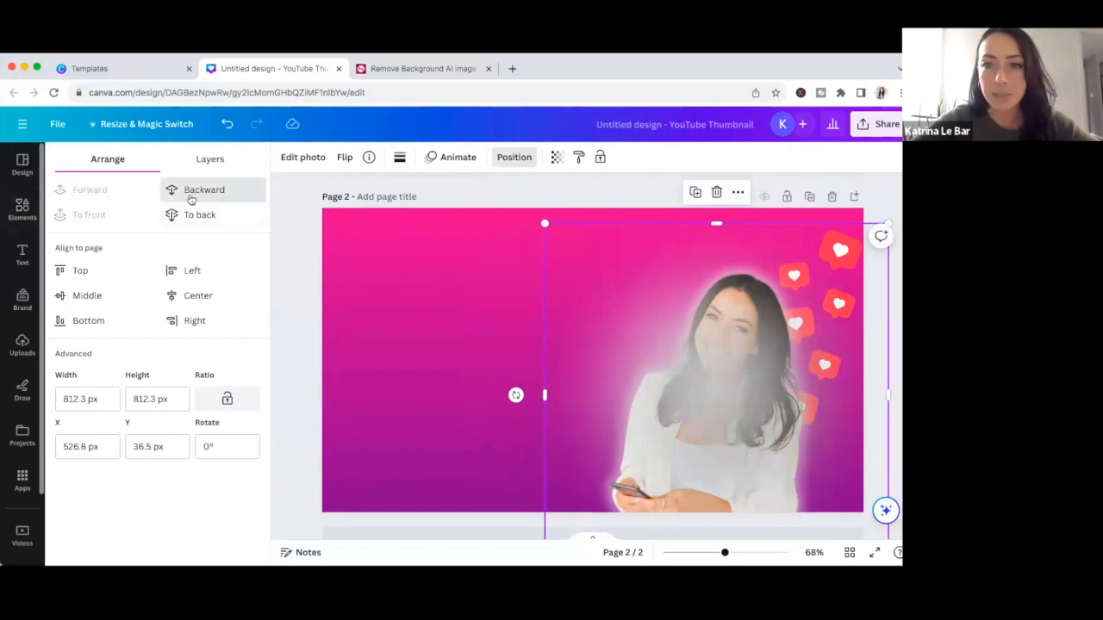
{"action": "left_click", "coordinate": [191, 197]}
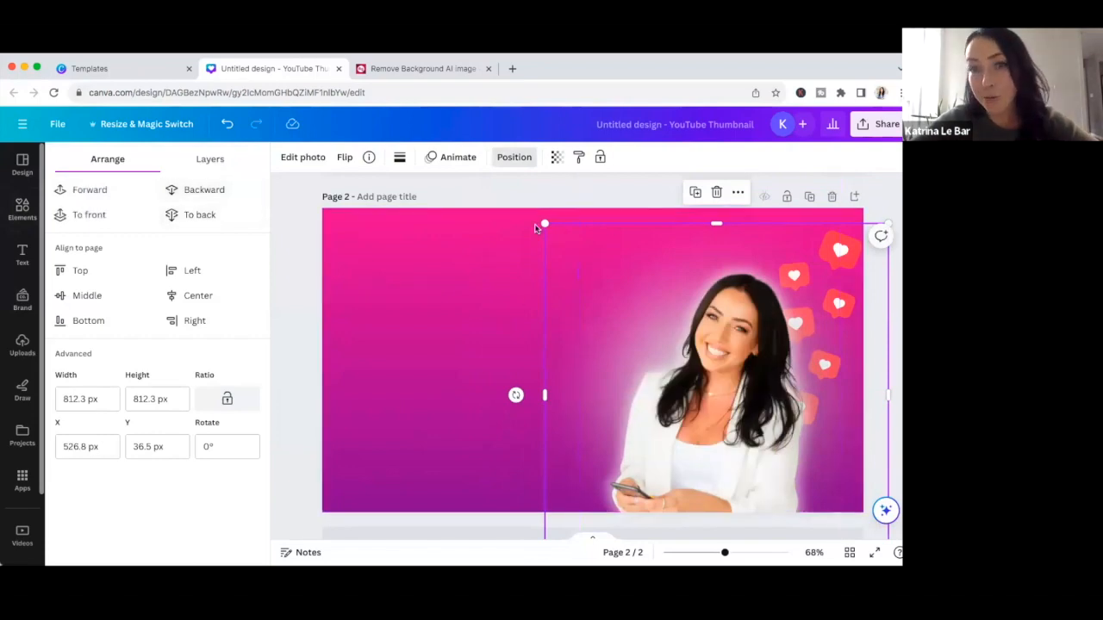
{"action": "left_click_drag", "start_coordinate": [541, 220], "coordinate": [522, 202]}
{"action": "left_click", "coordinate": [298, 335]}
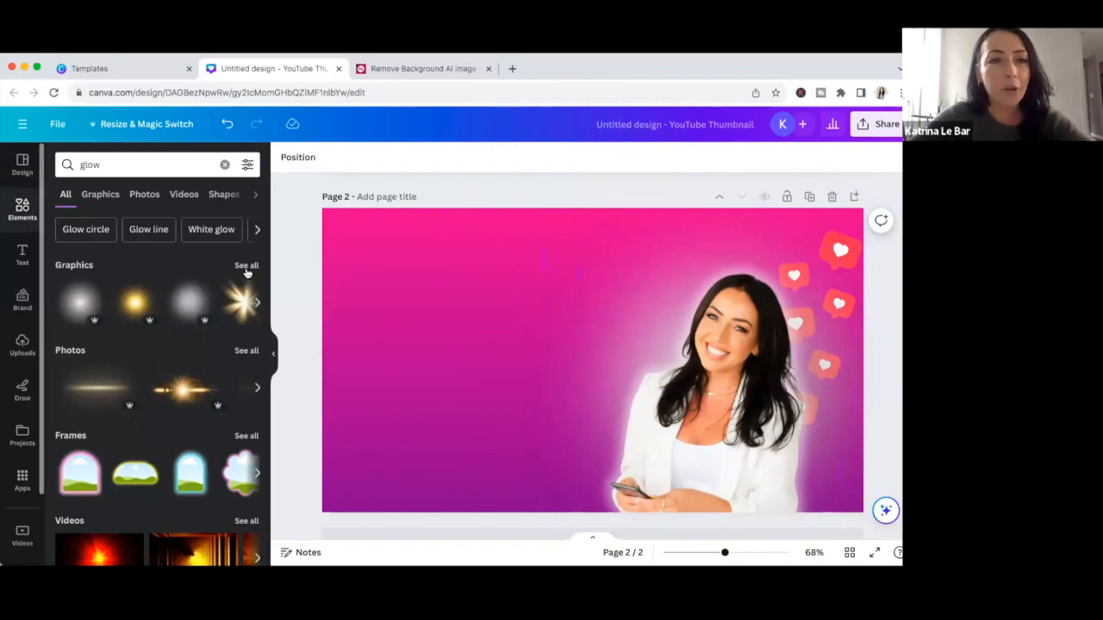
- Search the elements for "blue glow", add a round blue glow, enlarge it, and place it behind the portrait
{"action": "left_click", "coordinate": [79, 163]}
{"action": "type", "text": "blue"}
{"action": "key", "text": "Return"}
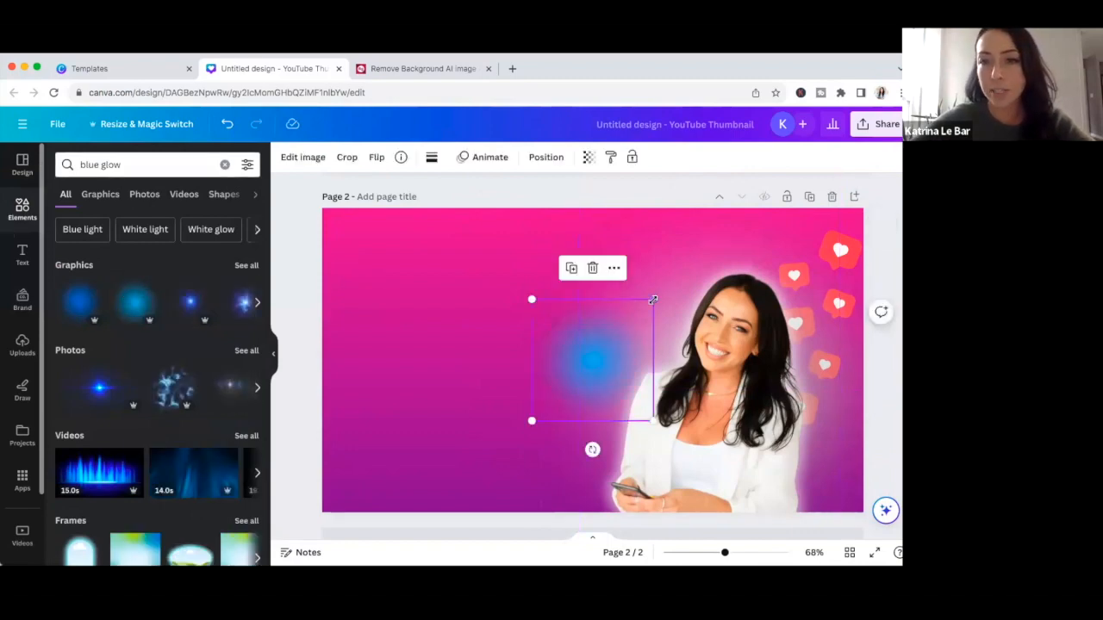
{"action": "left_click_drag", "start_coordinate": [652, 299], "coordinate": [678, 276]}
{"action": "left_click", "coordinate": [500, 191]}
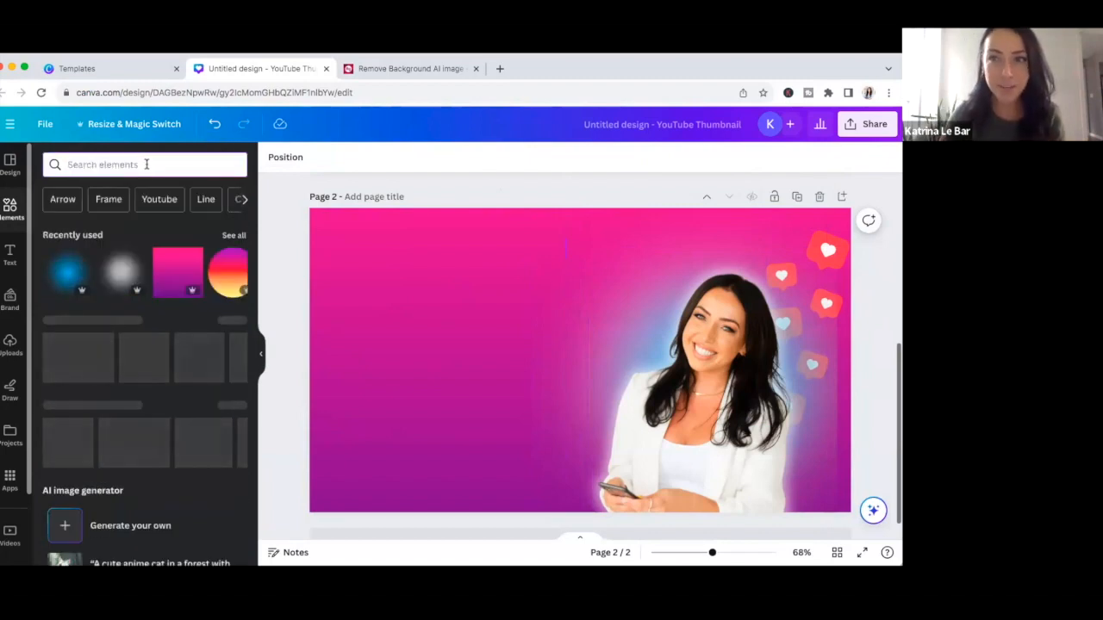
- Search the elements for "particles", add the scattered particle graphic, recolor it white, and place it beside the portrait
{"action": "left_click", "coordinate": [146, 164]}
{"action": "type", "text": "part"}
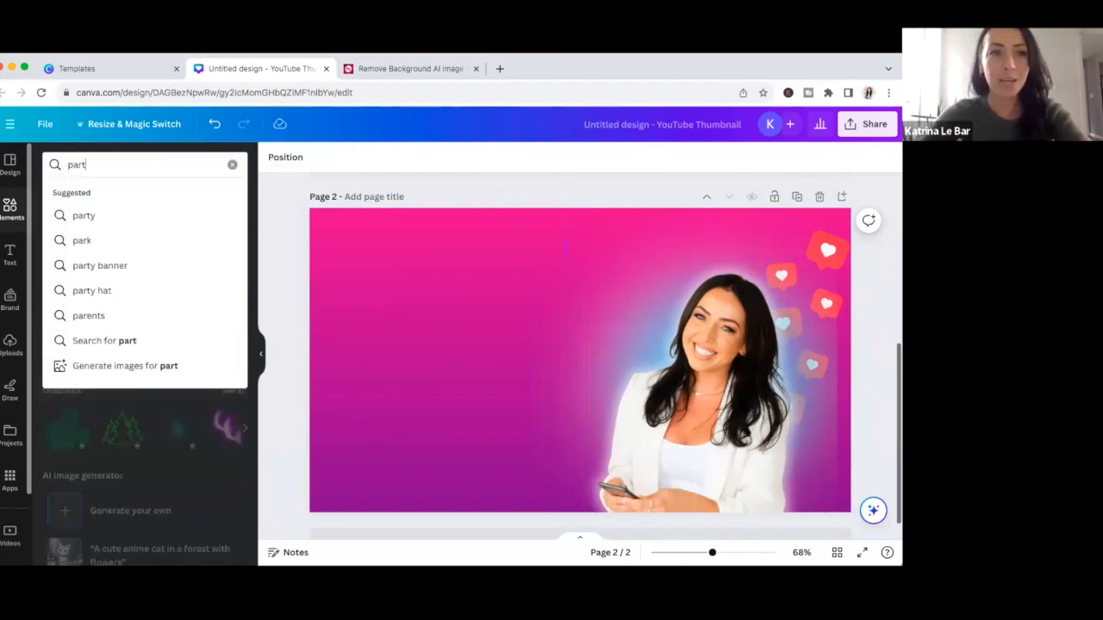
{"action": "type", "text": "icles"}
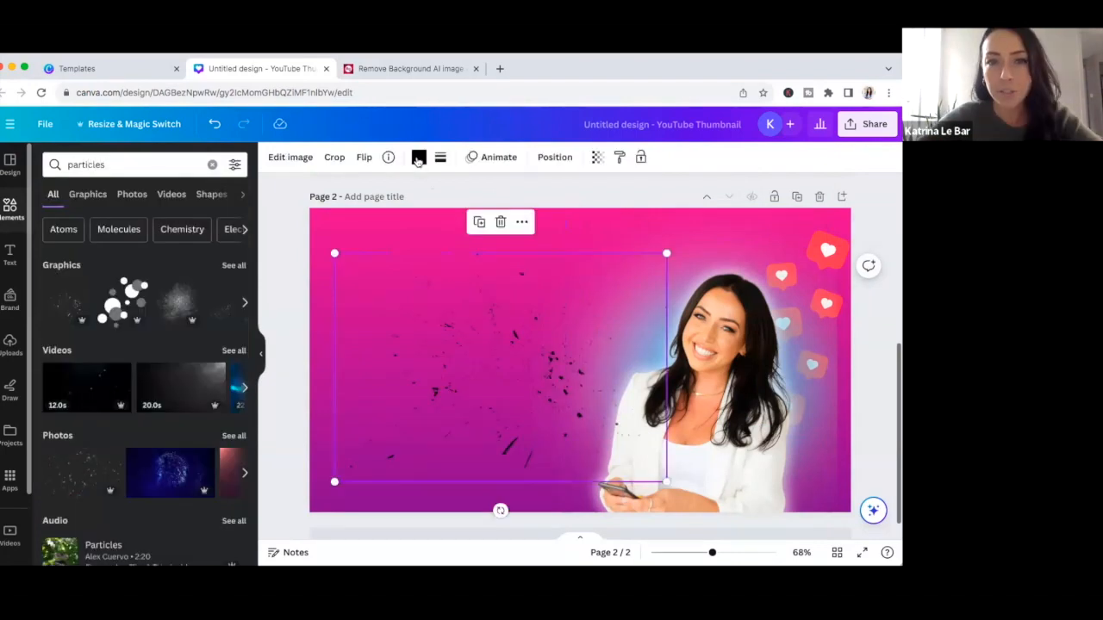
{"action": "left_click", "coordinate": [418, 161]}
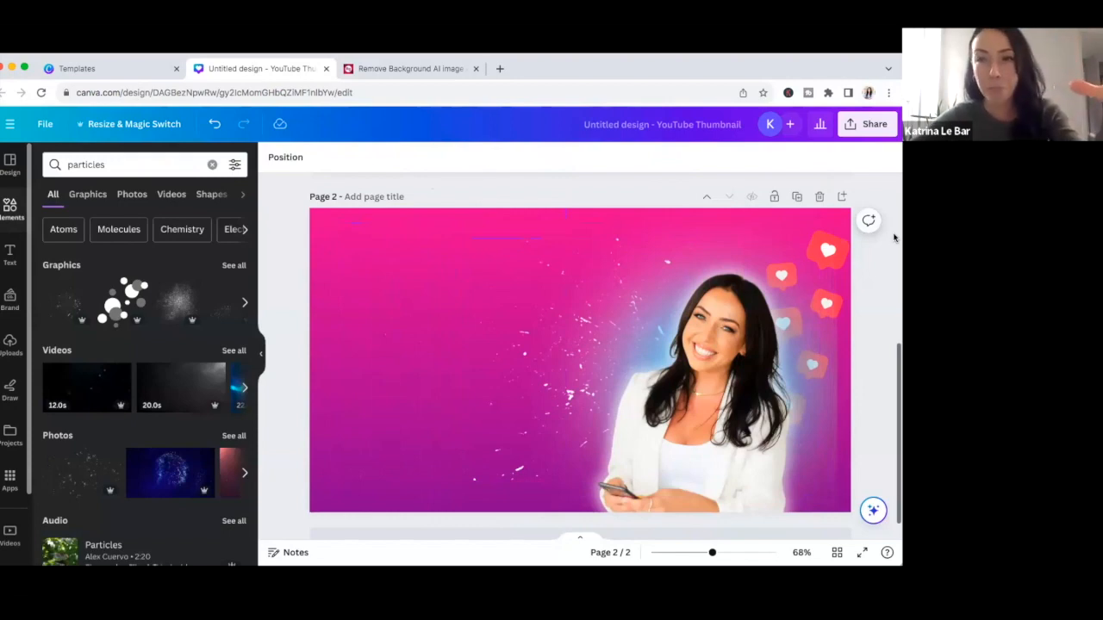
- Add a red rectangle to the empty area beside the portrait, enlarge it into a wide banner, and rotate it level
{"action": "scroll", "coordinate": [895, 237], "scroll_direction": "down", "scroll_amount": 3}
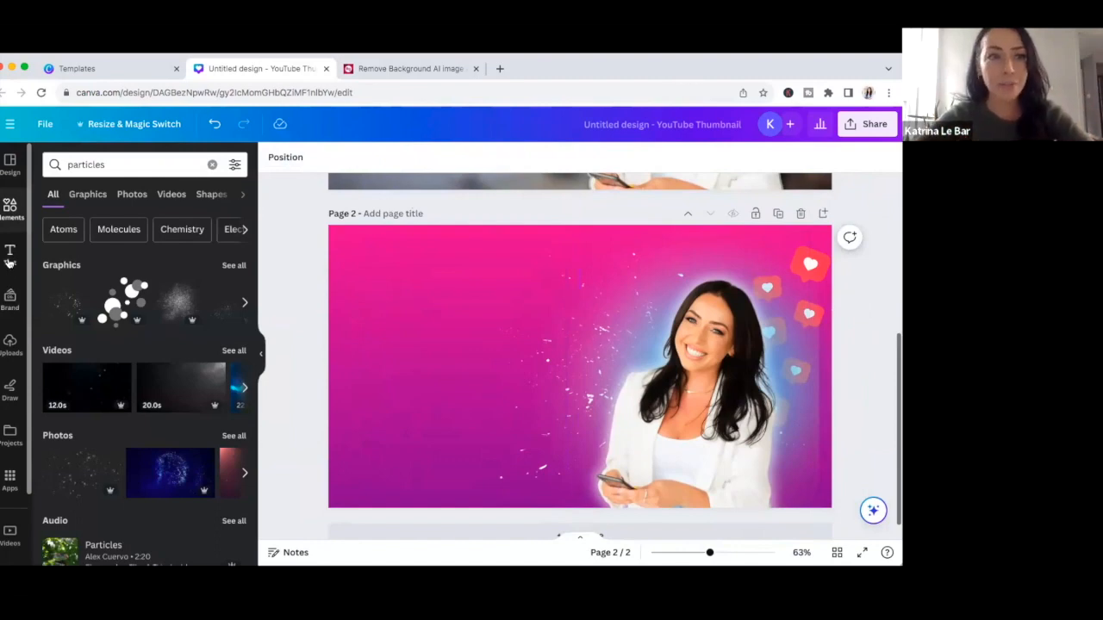
{"action": "left_click", "coordinate": [11, 209]}
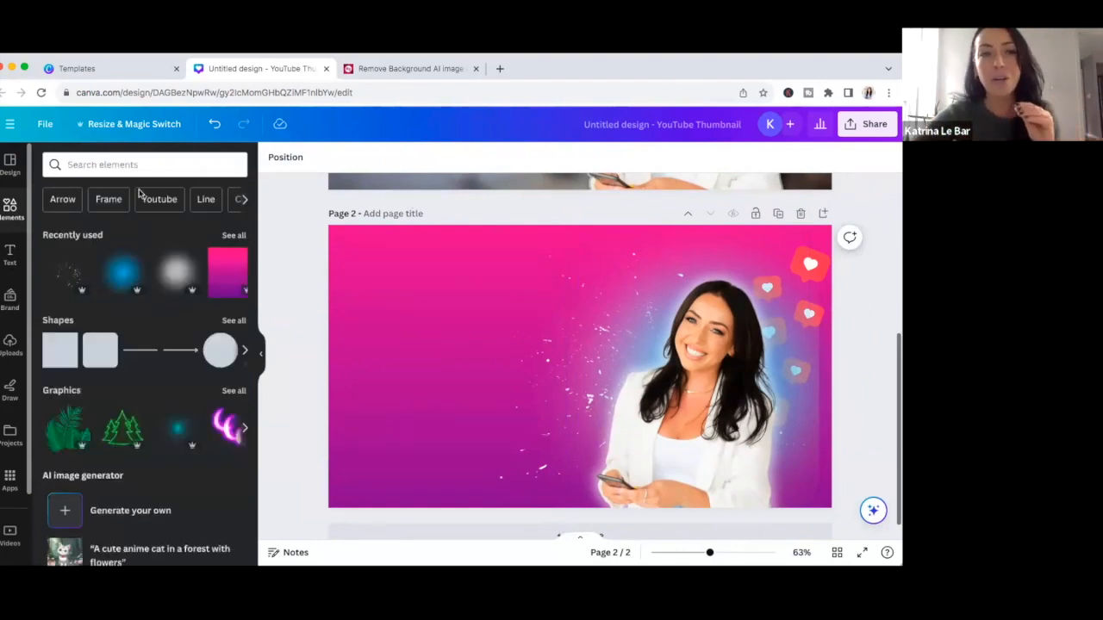
{"action": "left_click", "coordinate": [63, 355]}
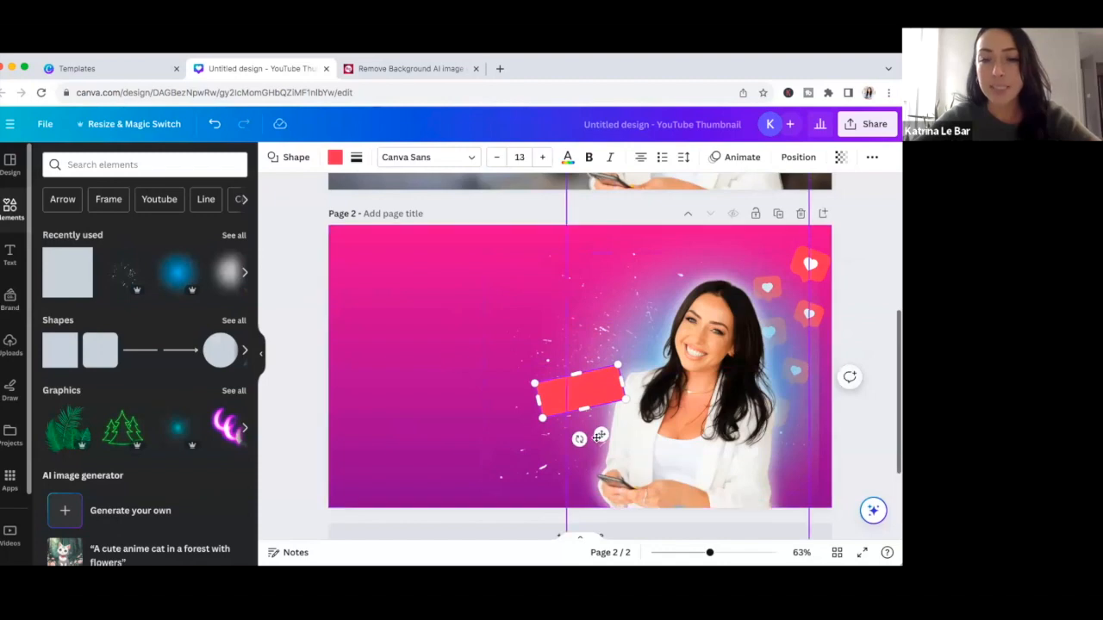
{"action": "left_click_drag", "start_coordinate": [596, 435], "coordinate": [434, 372]}
{"action": "left_click_drag", "start_coordinate": [472, 331], "coordinate": [601, 291]}
{"action": "left_click_drag", "start_coordinate": [485, 290], "coordinate": [488, 300]}
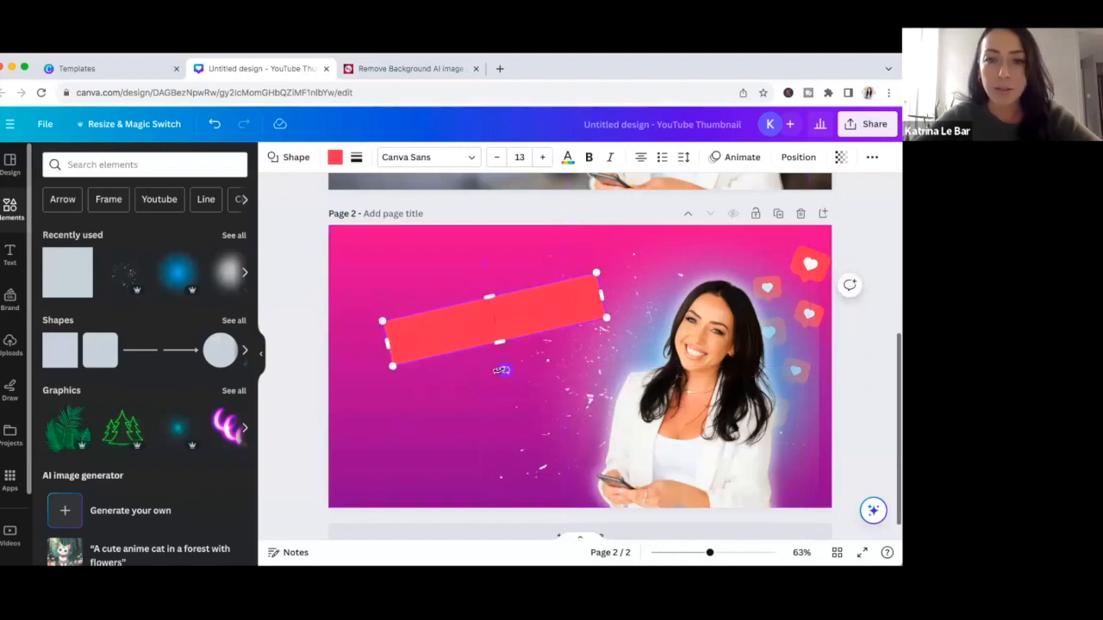
{"action": "left_click_drag", "start_coordinate": [500, 370], "coordinate": [484, 407]}
- Add the bold text lines "AI TIPS TO" and "Grow on IG", compare effects on the second line, and settle on Outline below the red banner
{"action": "left_click", "coordinate": [10, 253]}
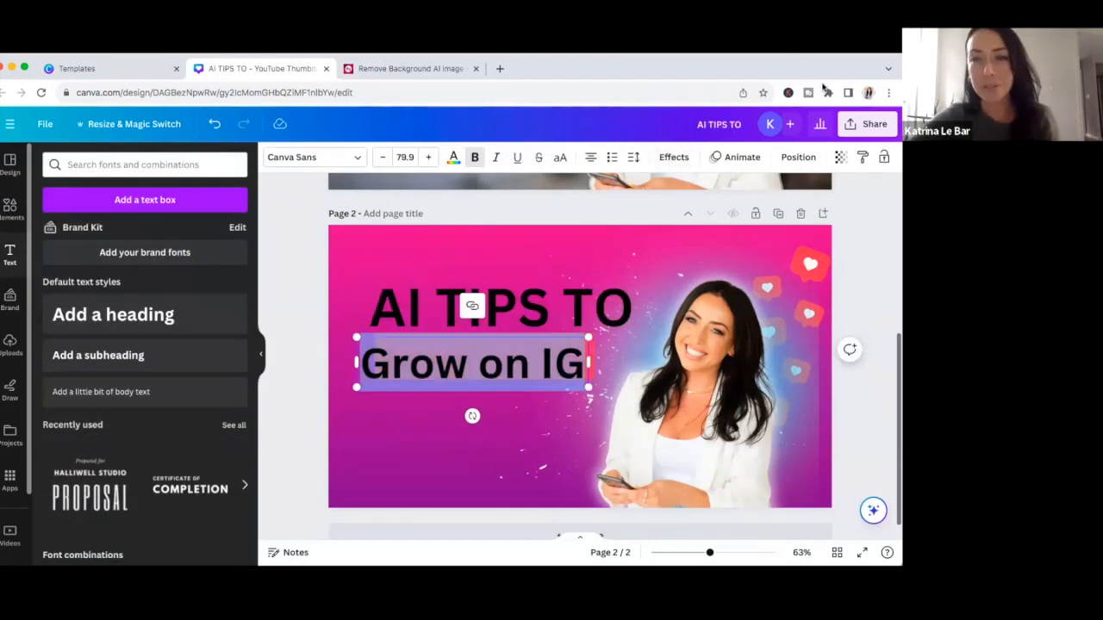
{"action": "left_click", "coordinate": [679, 163]}
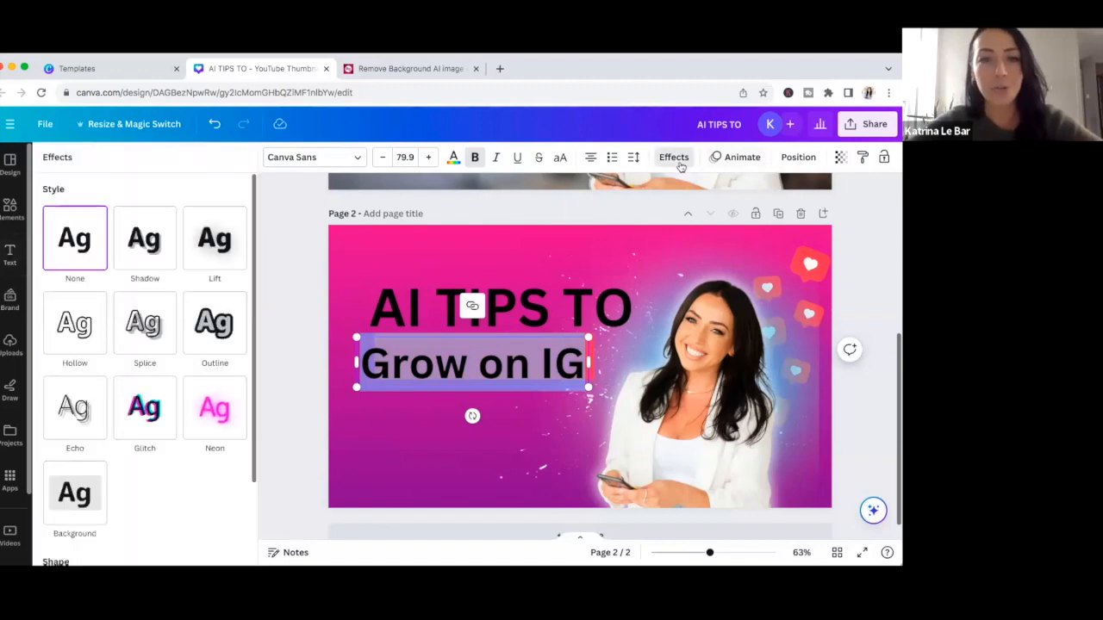
{"action": "left_click", "coordinate": [208, 335]}
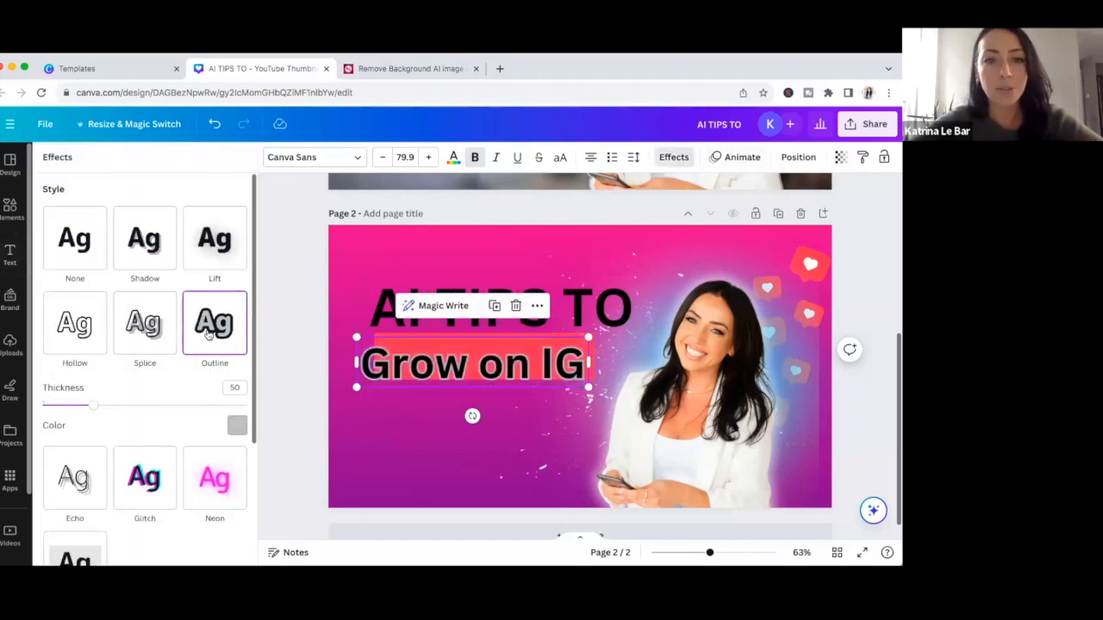
{"action": "left_click", "coordinate": [210, 505]}
{"action": "scroll", "coordinate": [209, 505], "scroll_direction": "down", "scroll_amount": 1}
{"action": "left_click", "coordinate": [145, 372]}
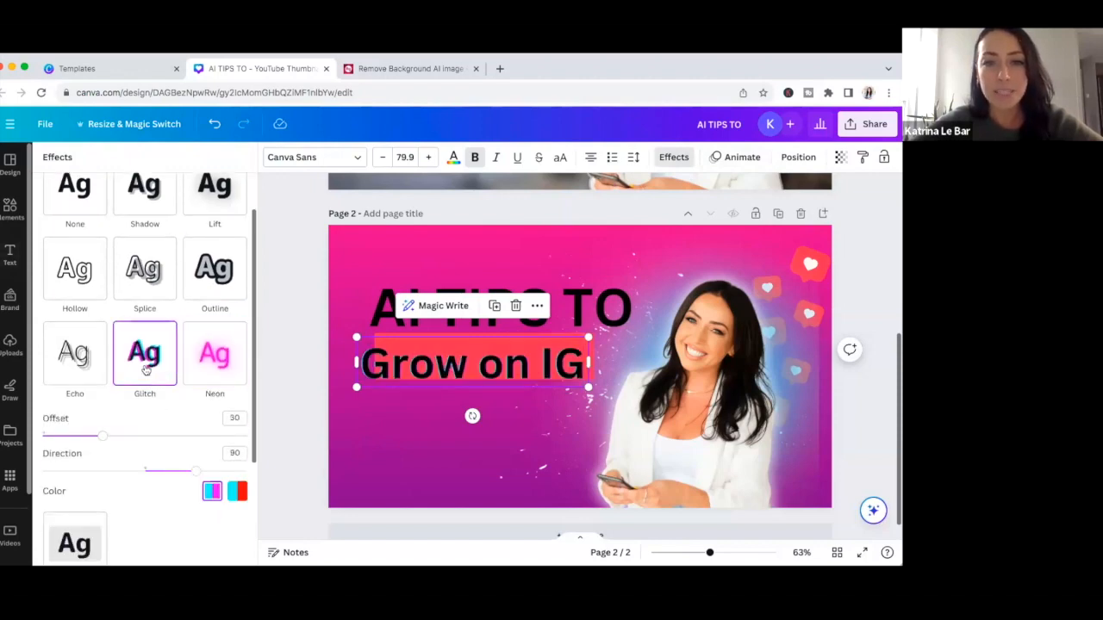
{"action": "scroll", "coordinate": [220, 336], "scroll_direction": "up", "scroll_amount": 1}
{"action": "left_click", "coordinate": [222, 334]}
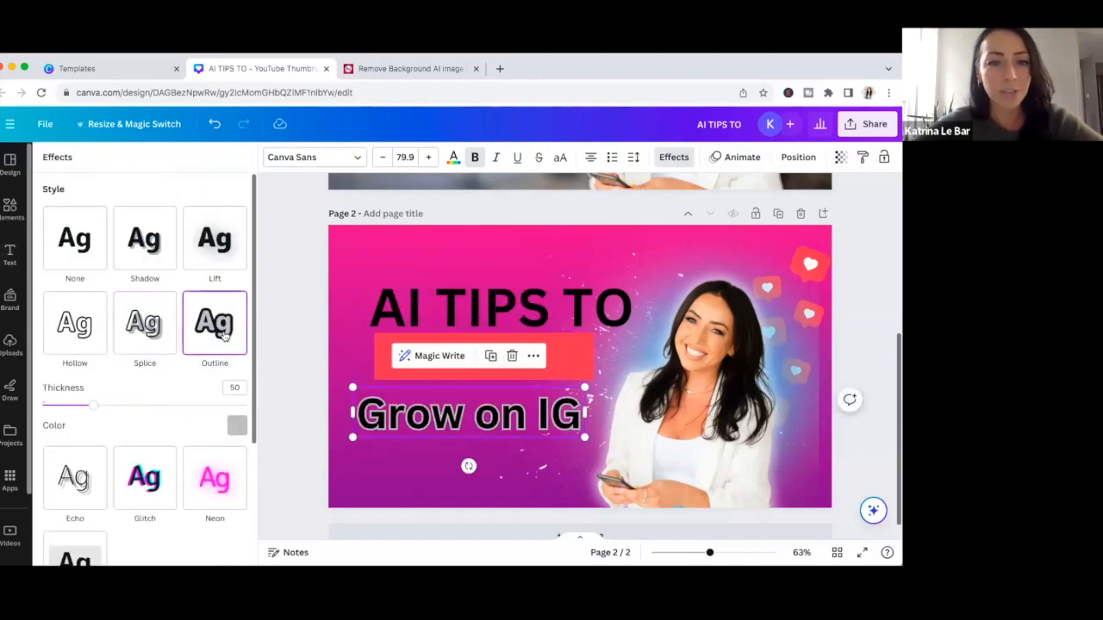
- Curve the "Grow on IG" text into a smile-shaped arc and move "AI TIPS TO" down onto the red banner
{"action": "scroll", "coordinate": [222, 336], "scroll_direction": "down", "scroll_amount": 2}
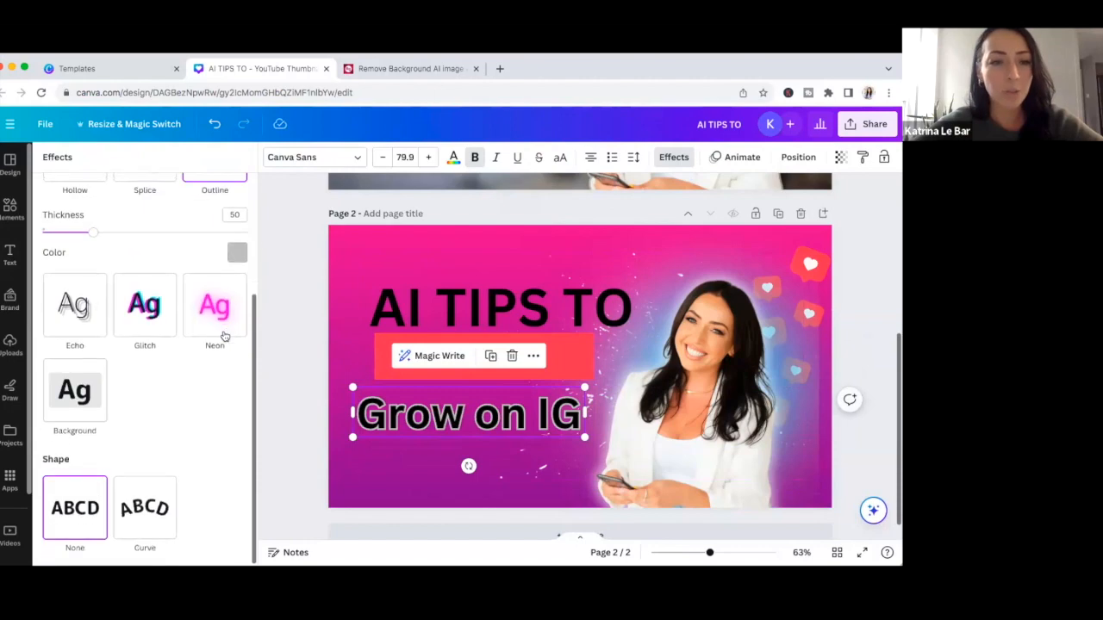
{"action": "left_click", "coordinate": [158, 514]}
{"action": "scroll", "coordinate": [207, 518], "scroll_direction": "down", "scroll_amount": 1}
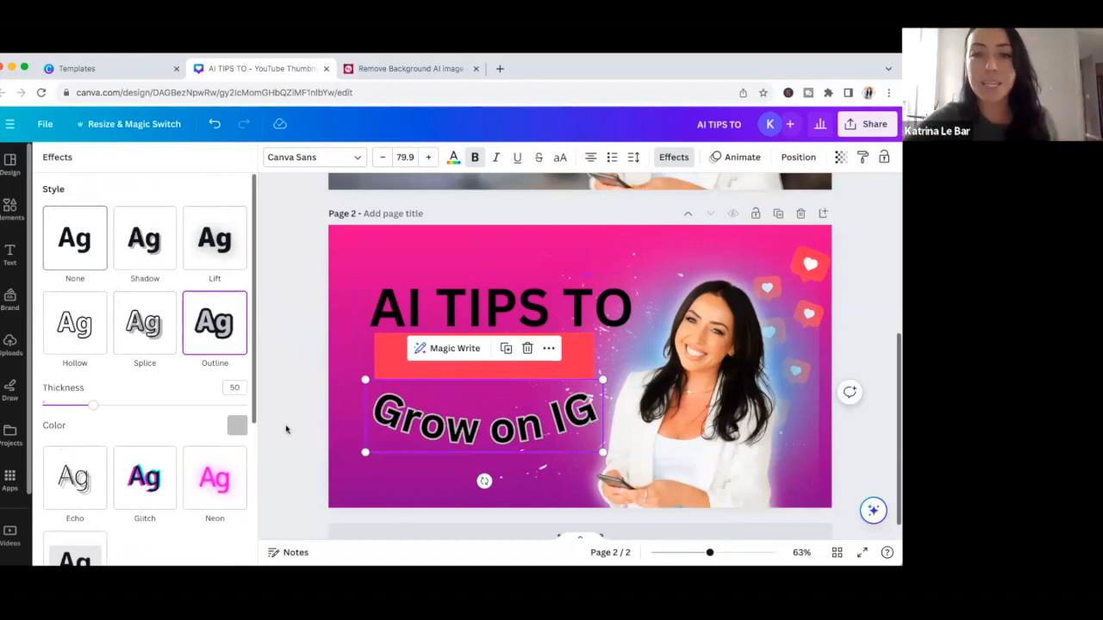
{"action": "left_click_drag", "start_coordinate": [423, 429], "coordinate": [424, 422]}
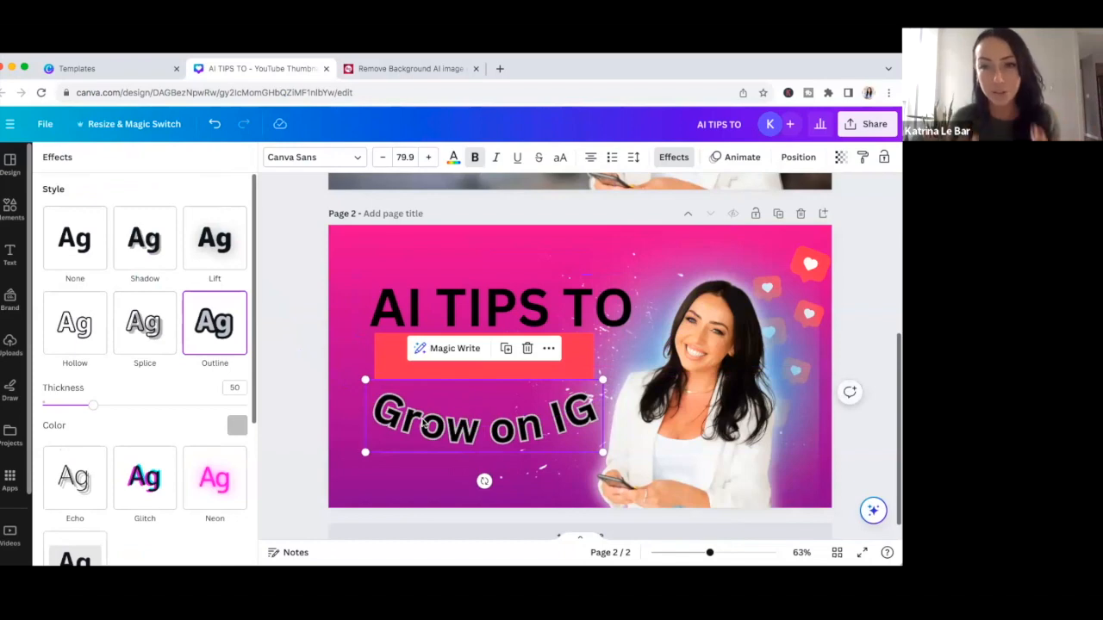
{"action": "left_click_drag", "start_coordinate": [449, 309], "coordinate": [449, 358]}
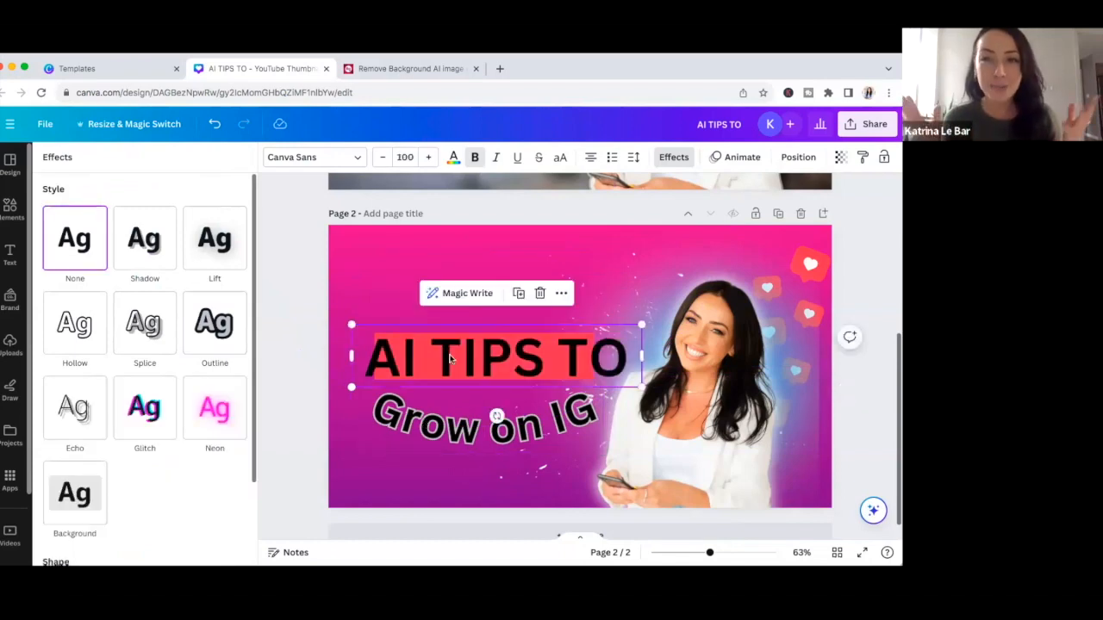